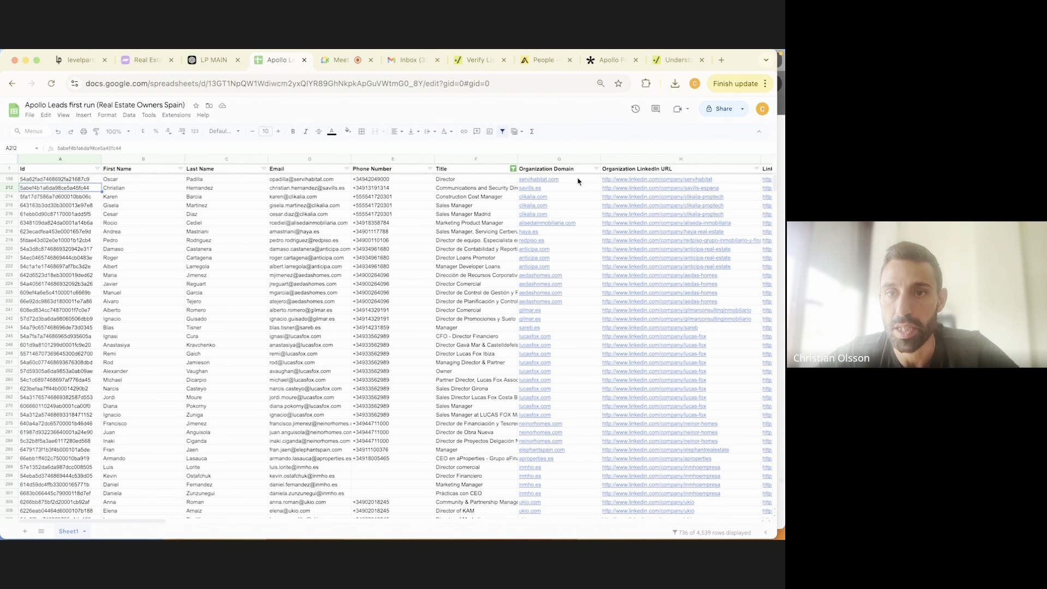
Step: Examine the lead data columns across the Apollo Leads sheet, from contact and LinkedIn details to organization city, name and Twitter URL
{"action": "mouse_move", "coordinate": [579, 181]}
{"action": "scroll", "coordinate": [578, 182], "scroll_direction": "right", "scroll_amount": 6}
{"action": "mouse_move", "coordinate": [322, 206]}
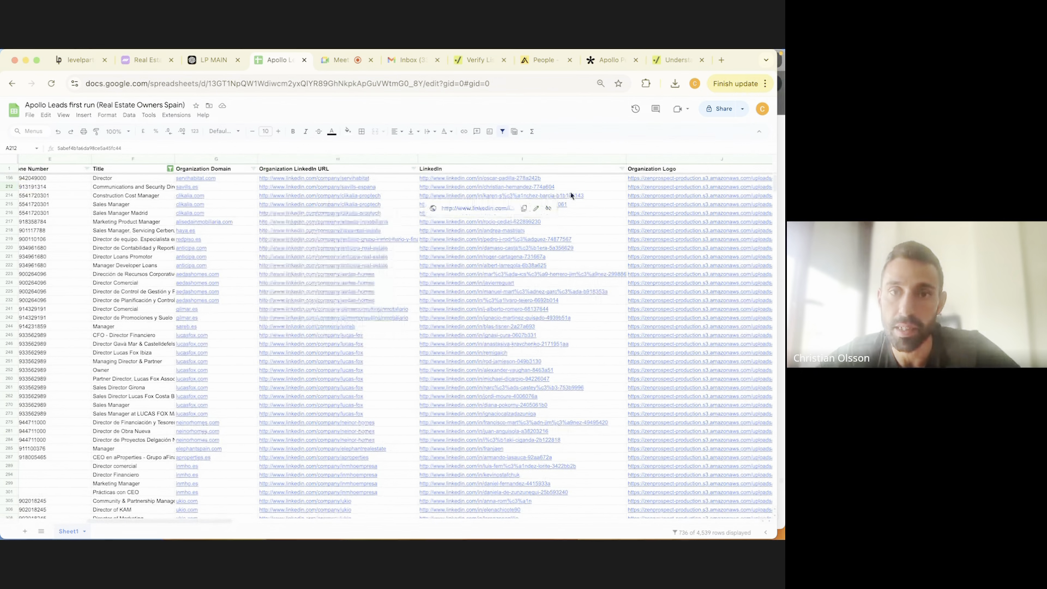
{"action": "mouse_move", "coordinate": [515, 183]}
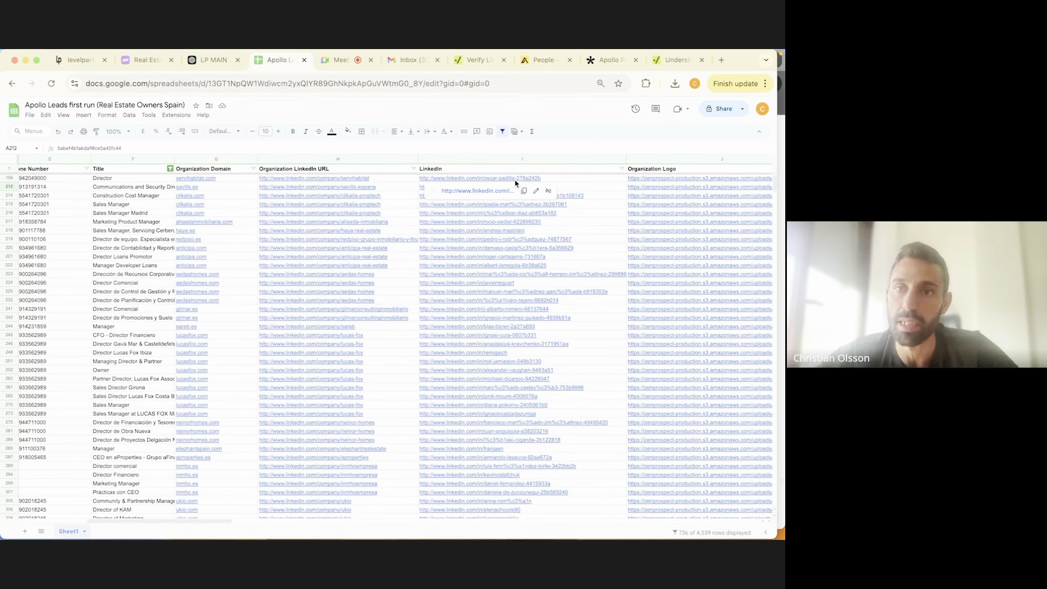
{"action": "scroll", "coordinate": [451, 205], "scroll_direction": "right", "scroll_amount": 5}
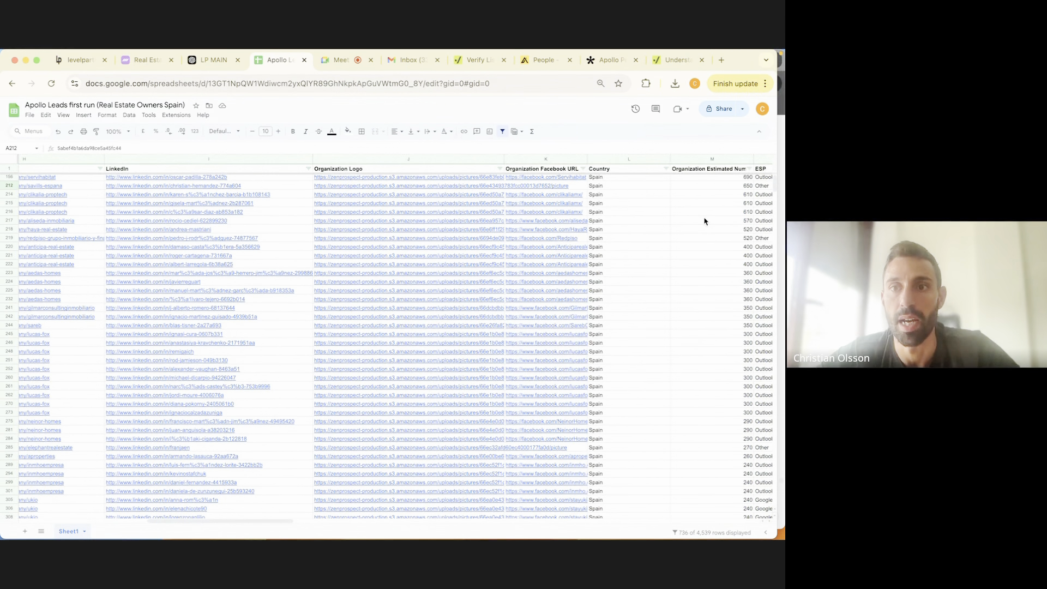
{"action": "scroll", "coordinate": [513, 249], "scroll_direction": "right", "scroll_amount": 10}
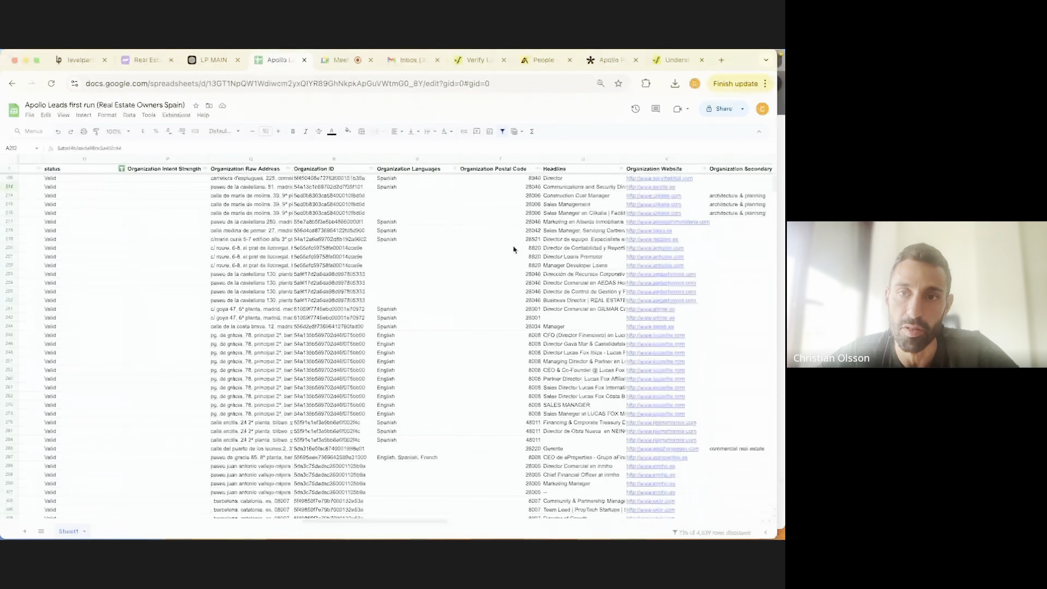
{"action": "scroll", "coordinate": [513, 249], "scroll_direction": "right", "scroll_amount": 15}
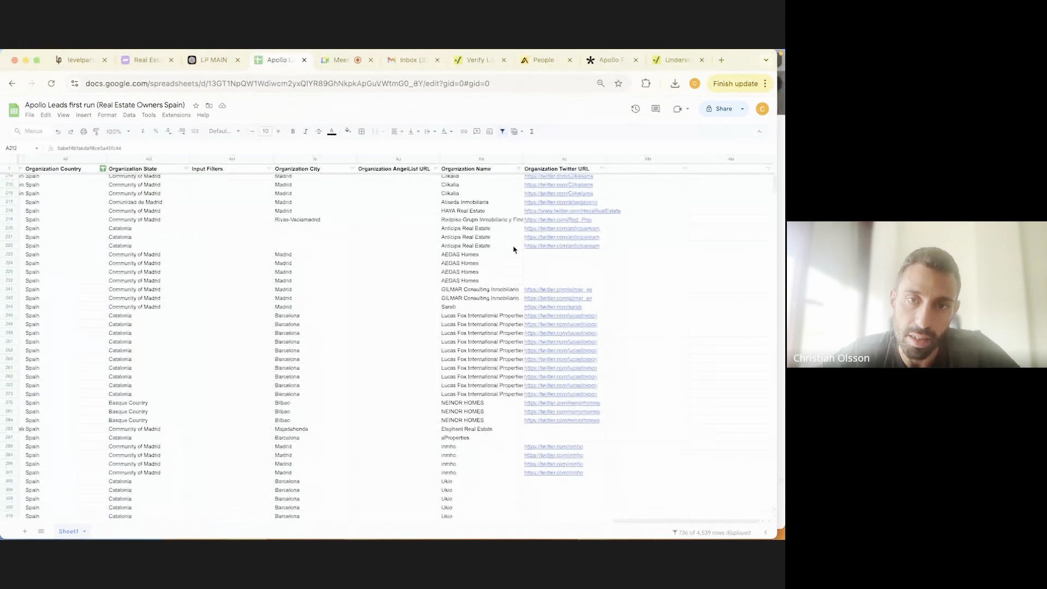
{"action": "scroll", "coordinate": [513, 249], "scroll_direction": "left", "scroll_amount": 20}
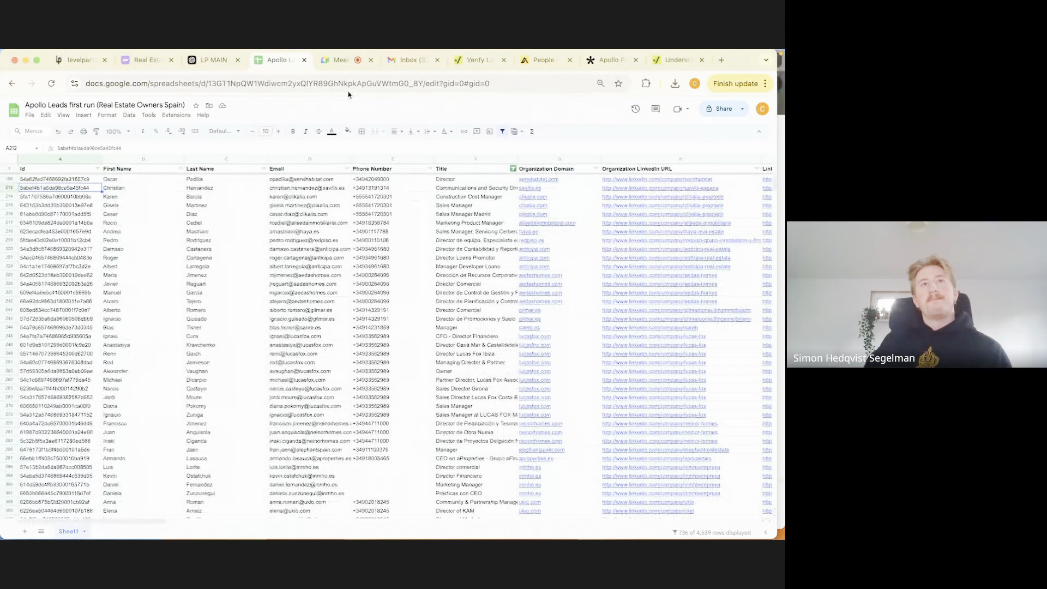
Step: Switch to Apollo's people search and review the email status, job title, location and industry filters
{"action": "left_click", "coordinate": [538, 66]}
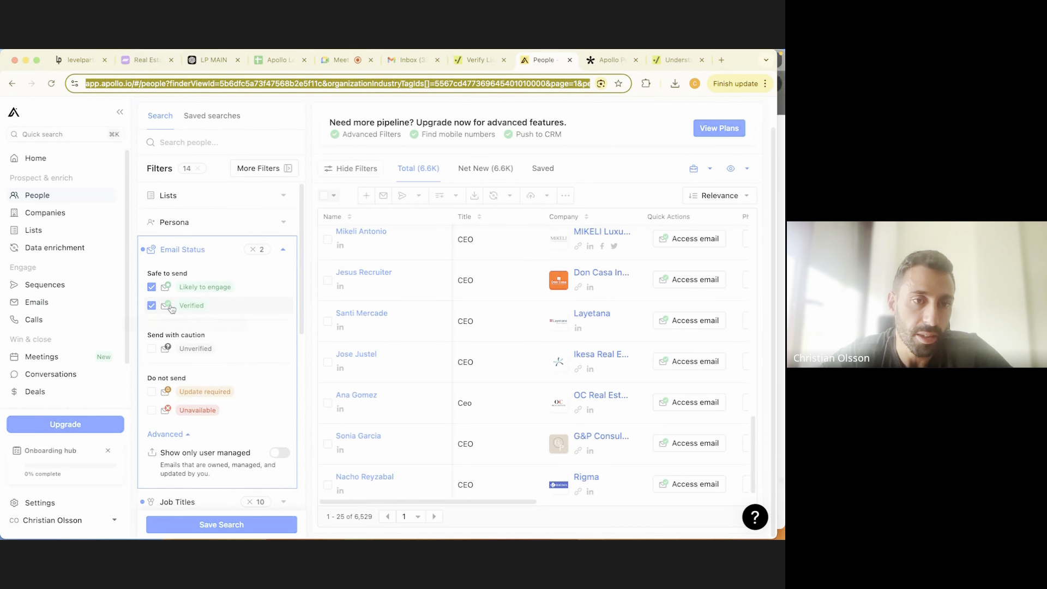
{"action": "scroll", "coordinate": [203, 245], "scroll_direction": "down", "scroll_amount": 3}
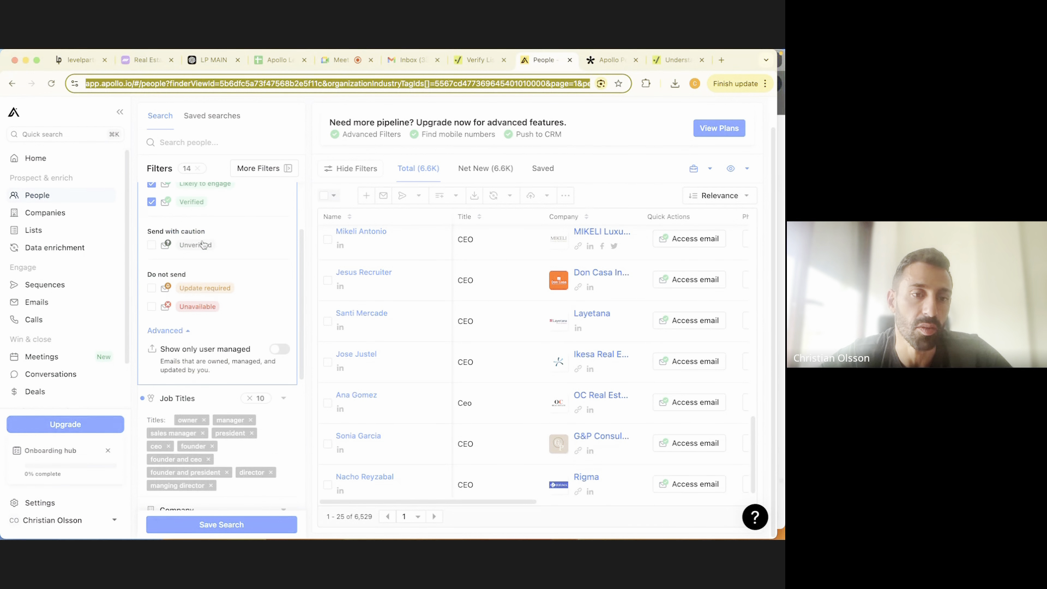
{"action": "scroll", "coordinate": [203, 244], "scroll_direction": "down", "scroll_amount": 4}
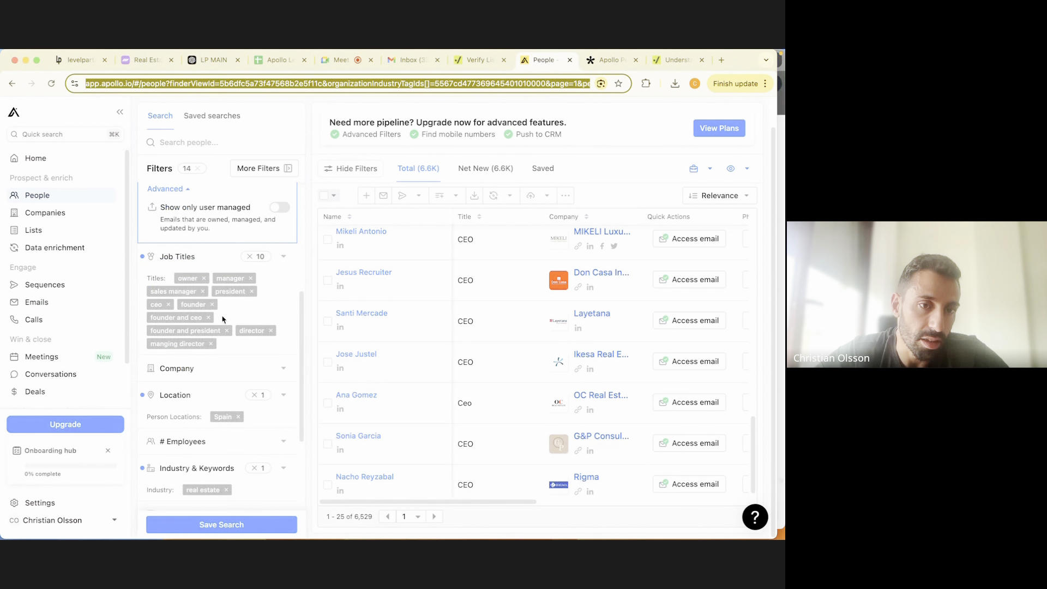
{"action": "scroll", "coordinate": [240, 306], "scroll_direction": "down", "scroll_amount": 6}
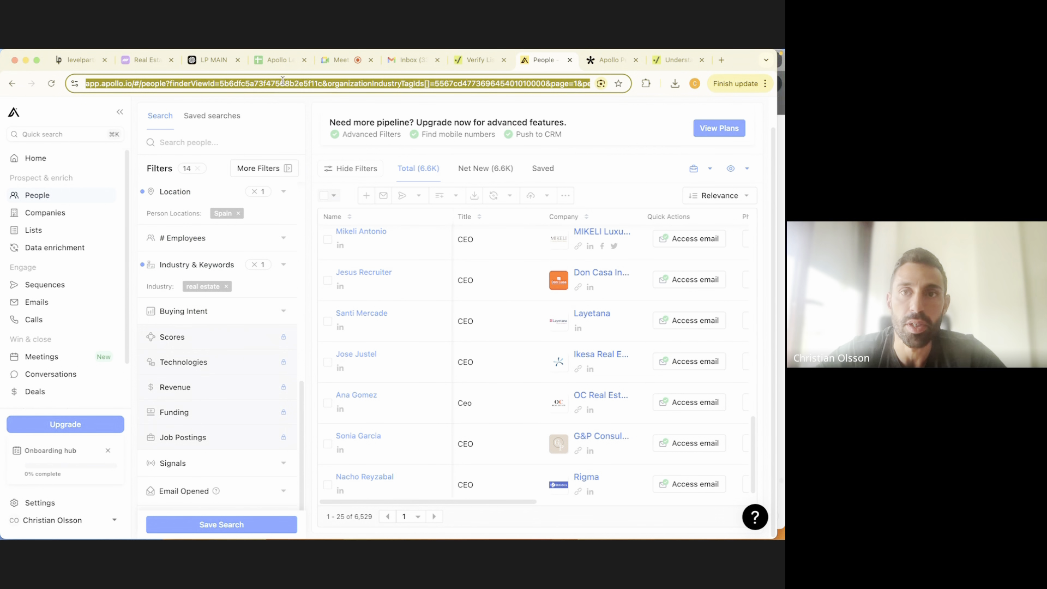
Step: Switch to the Apollo Scraper Realtime form at scraper.leadsmagically.com/apollo-scraper and check its web address
{"action": "left_click", "coordinate": [620, 62]}
{"action": "left_click", "coordinate": [224, 187]}
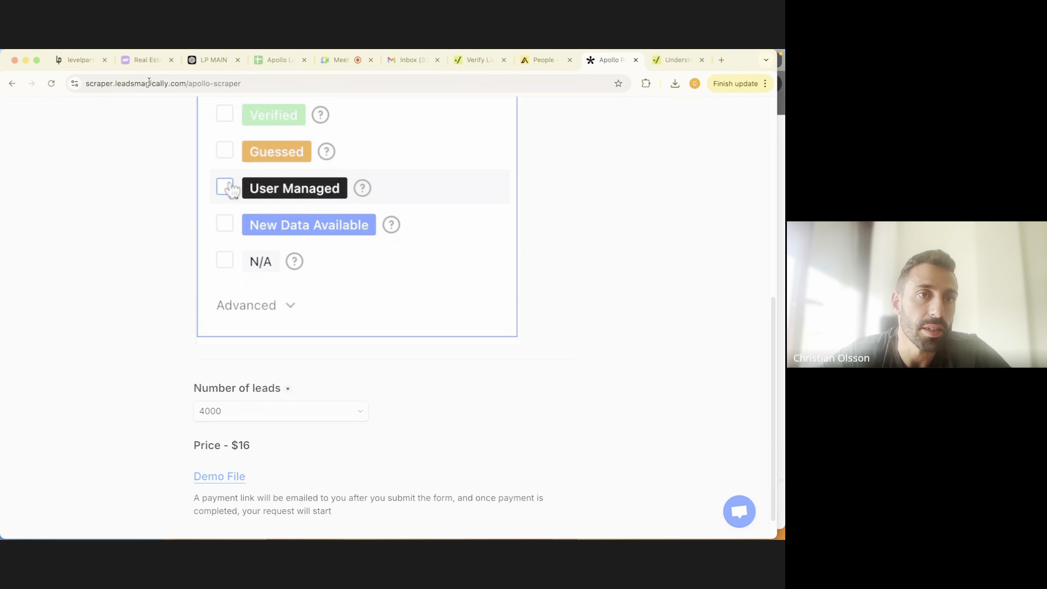
{"action": "left_click", "coordinate": [225, 187]}
{"action": "left_click", "coordinate": [225, 260]}
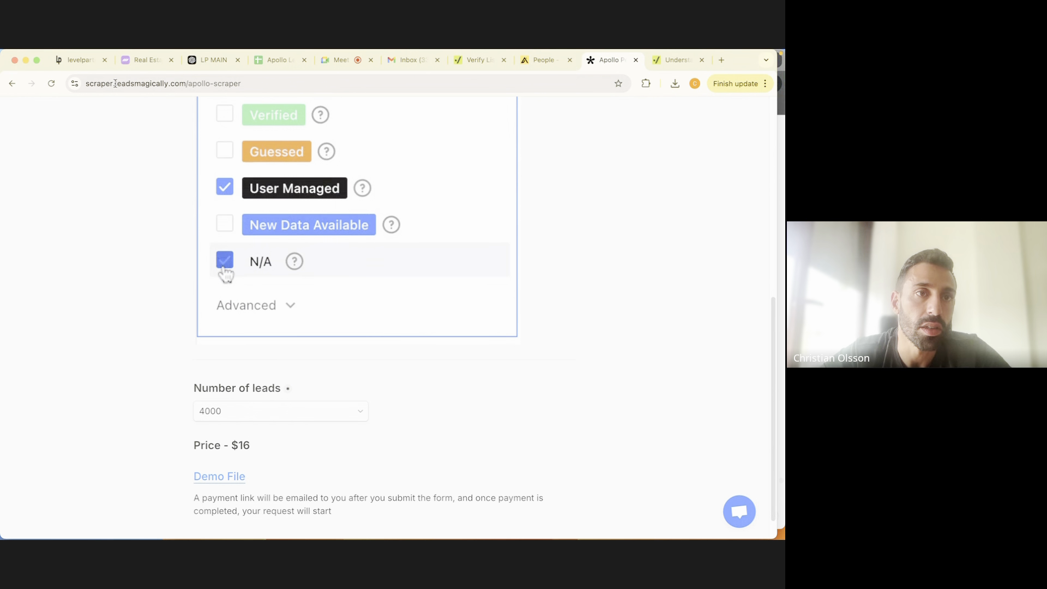
{"action": "left_click_drag", "start_coordinate": [114, 84], "coordinate": [85, 83]}
{"action": "left_click", "coordinate": [155, 81]}
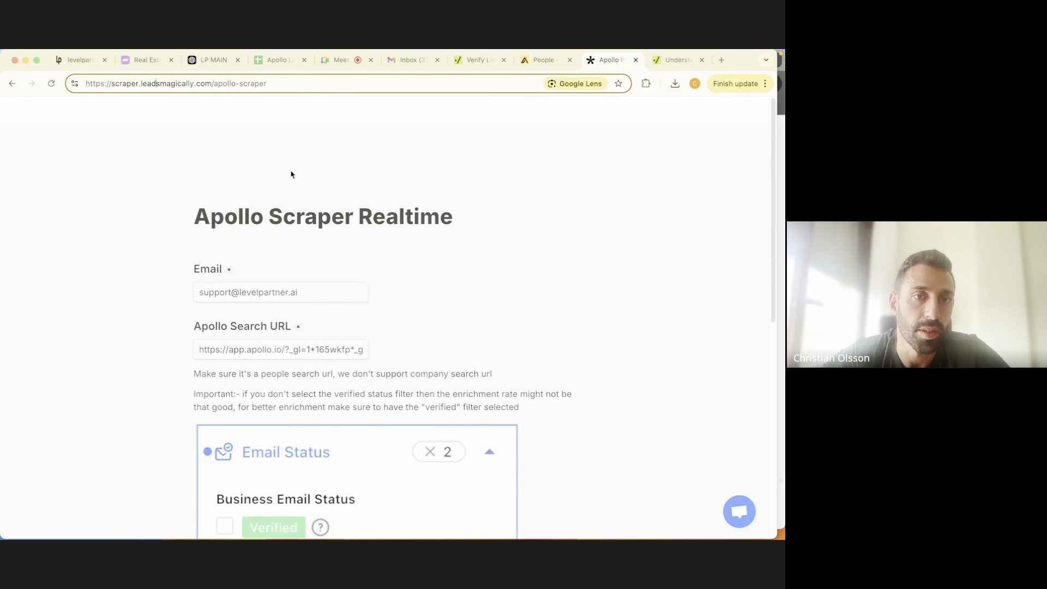
Step: Replace the form's Apollo Search URL with the address of the filtered Apollo people search
{"action": "left_click", "coordinate": [320, 260]}
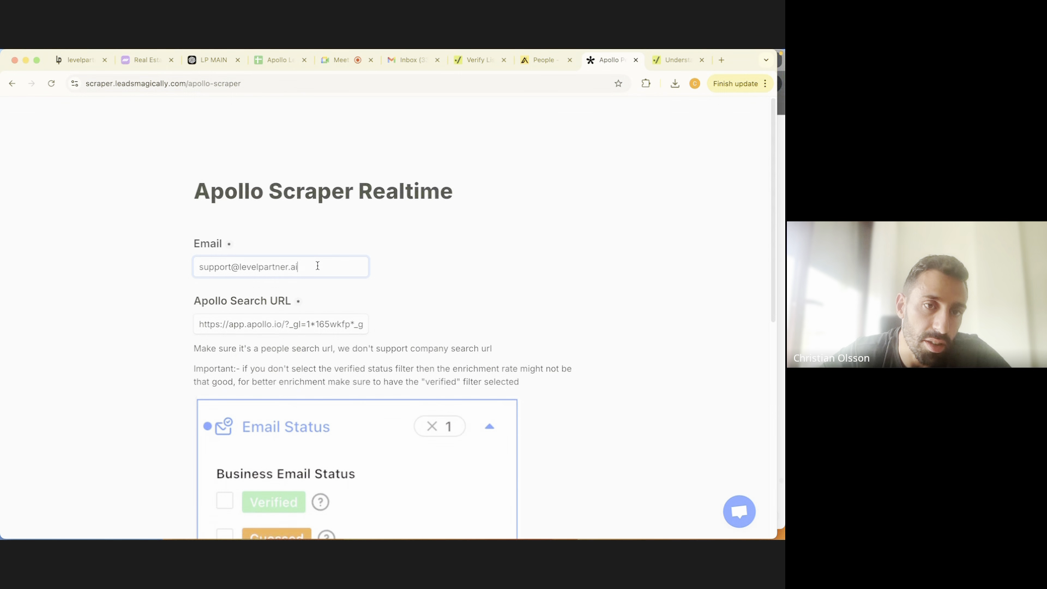
{"action": "left_click", "coordinate": [282, 326]}
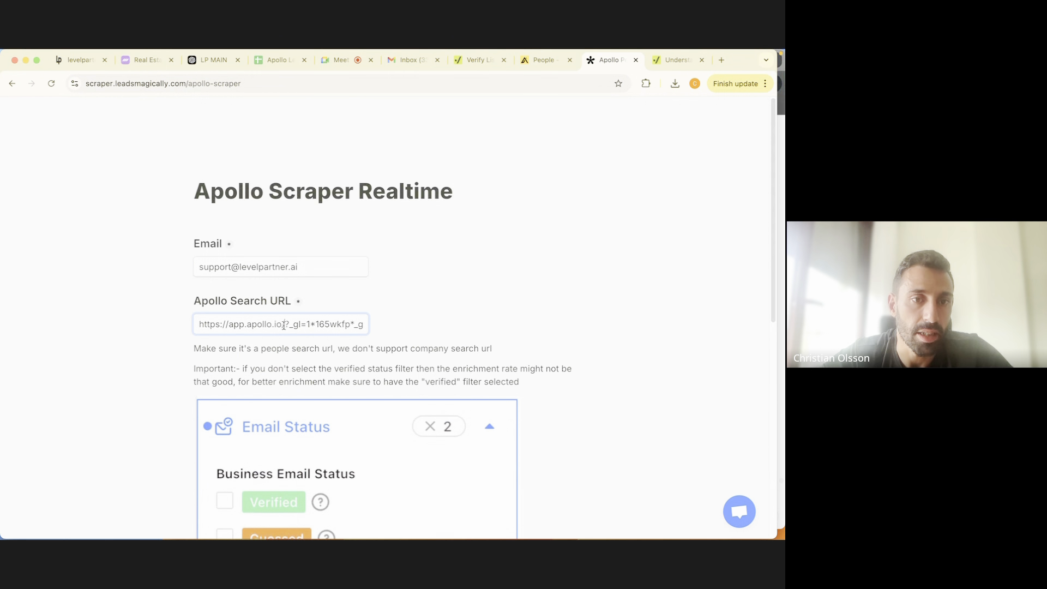
{"action": "key", "text": "super+a"}
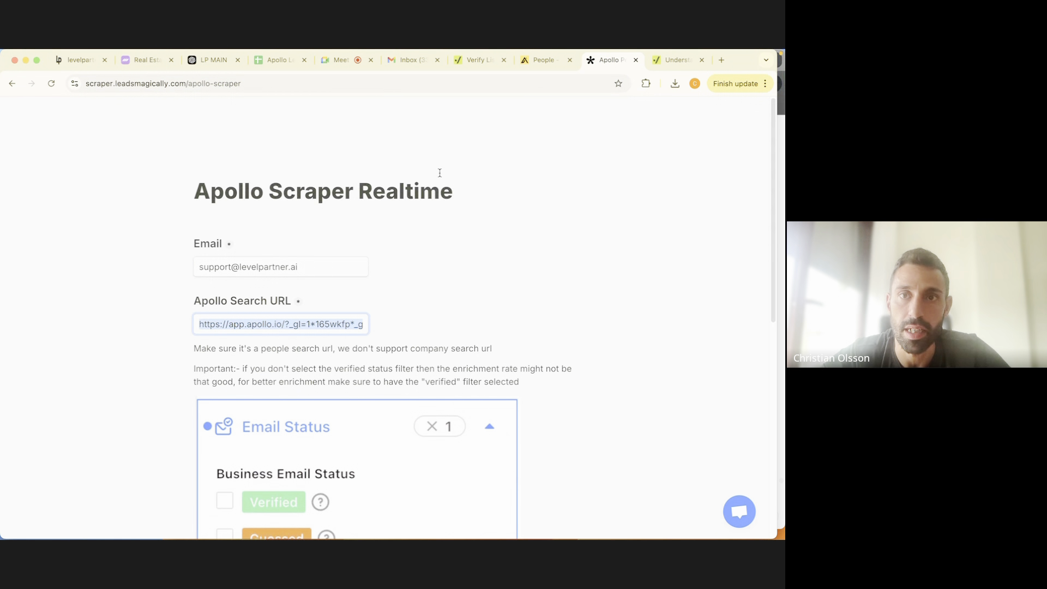
{"action": "type", "text": "Properties Andalucia SL"}
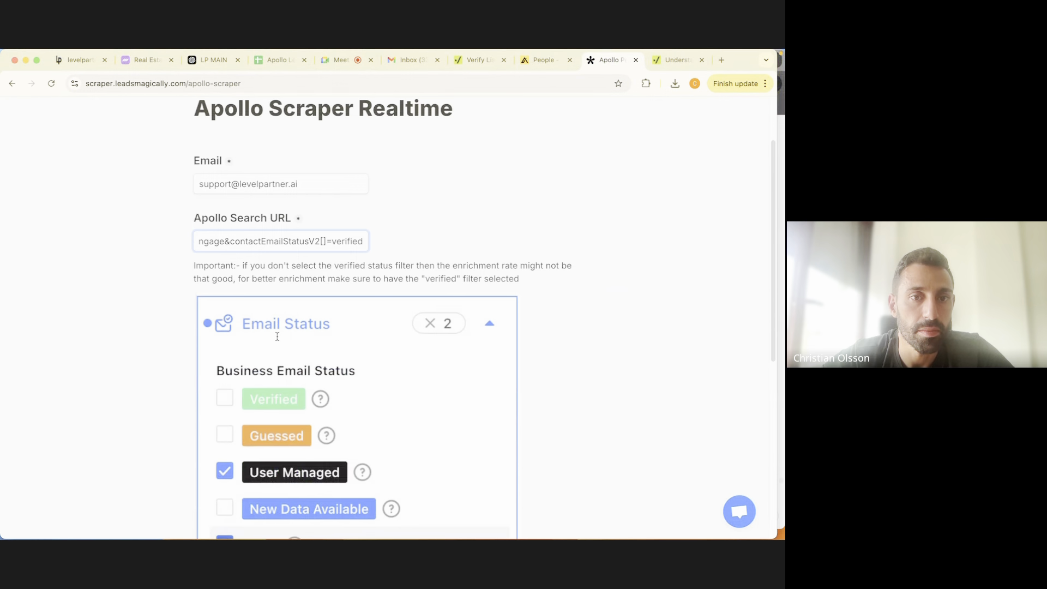
{"action": "left_click", "coordinate": [224, 469]}
{"action": "left_click", "coordinate": [389, 243]}
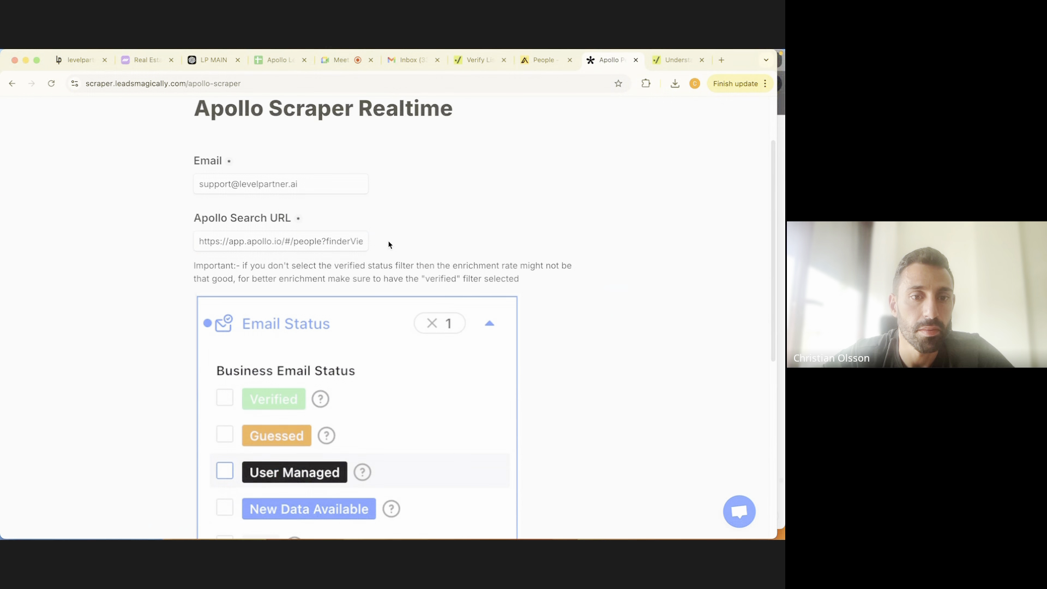
Step: Check the Apollo people search again and set the scraper form's number of leads to 7000
{"action": "scroll", "coordinate": [399, 263], "scroll_direction": "down", "scroll_amount": 6}
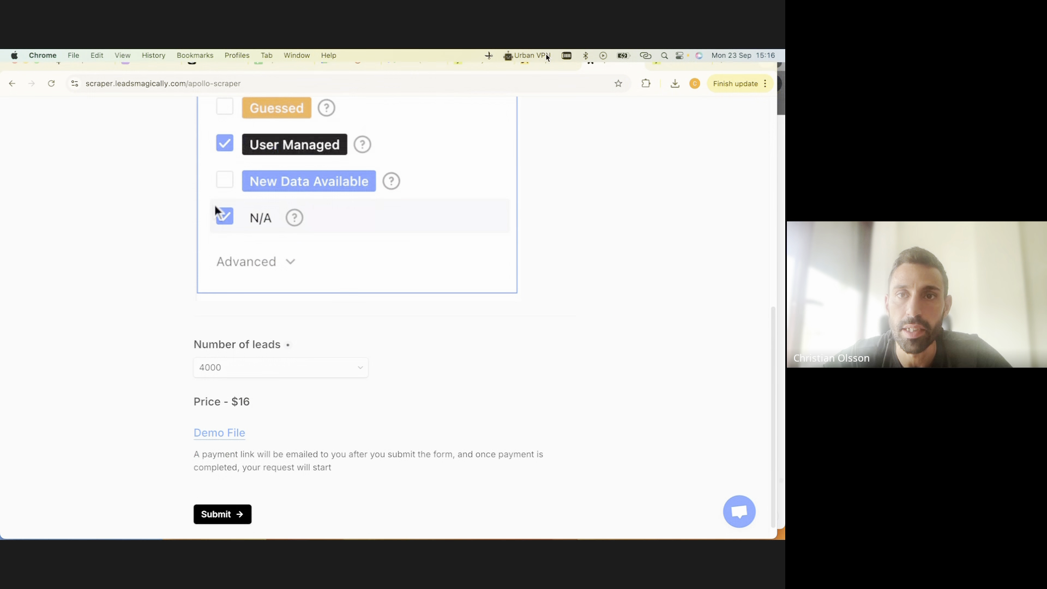
{"action": "left_click", "coordinate": [547, 58]}
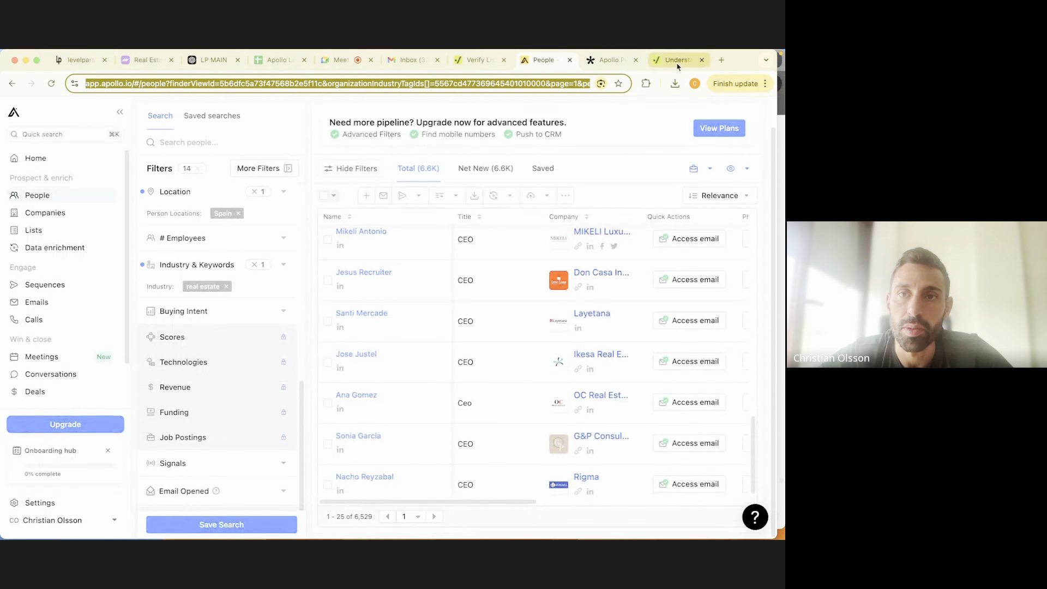
{"action": "left_click", "coordinate": [609, 59]}
{"action": "left_click", "coordinate": [242, 367]}
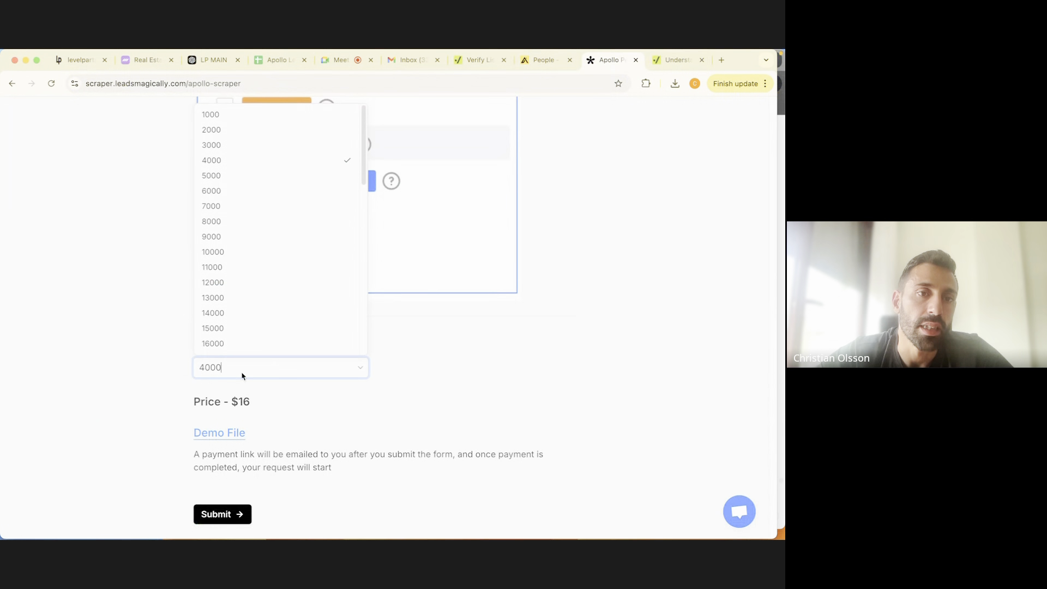
{"action": "left_click", "coordinate": [245, 206]}
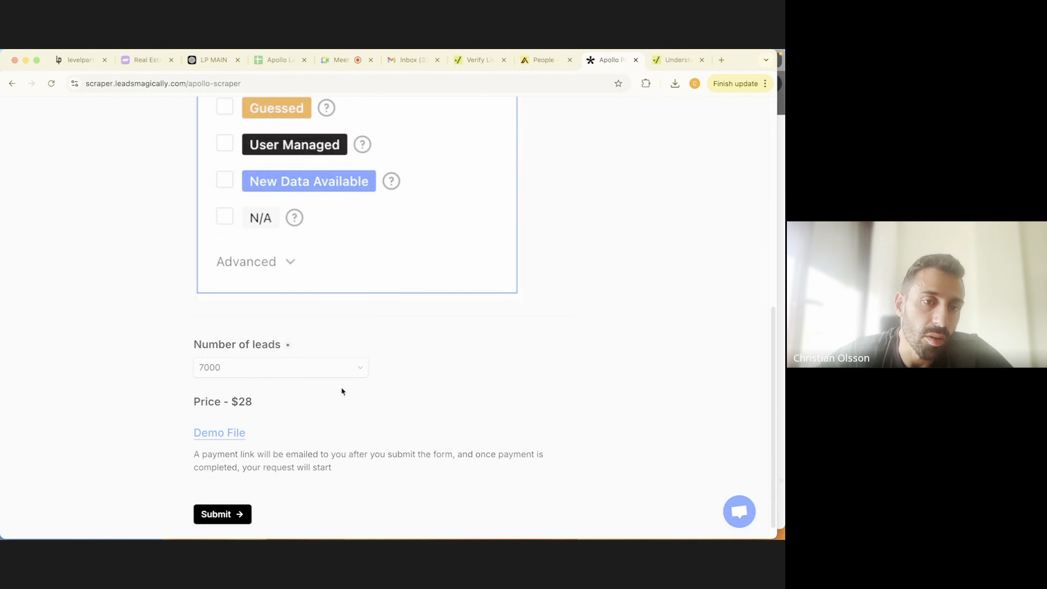
Step: Check the price of the lead order in the scraper form
{"action": "left_click", "coordinate": [229, 229]}
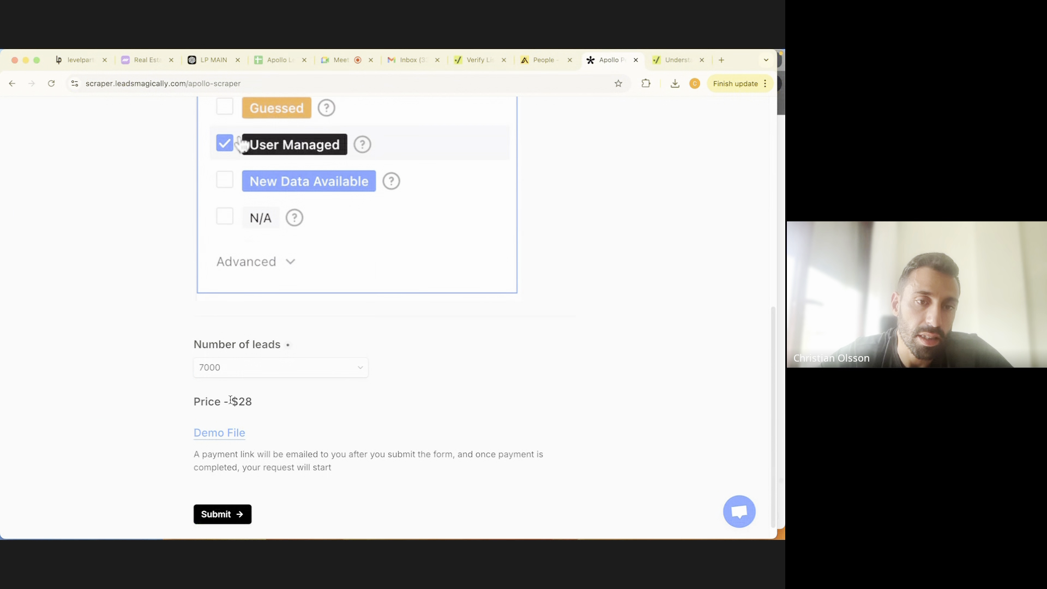
{"action": "left_click_drag", "start_coordinate": [232, 401], "coordinate": [272, 405]}
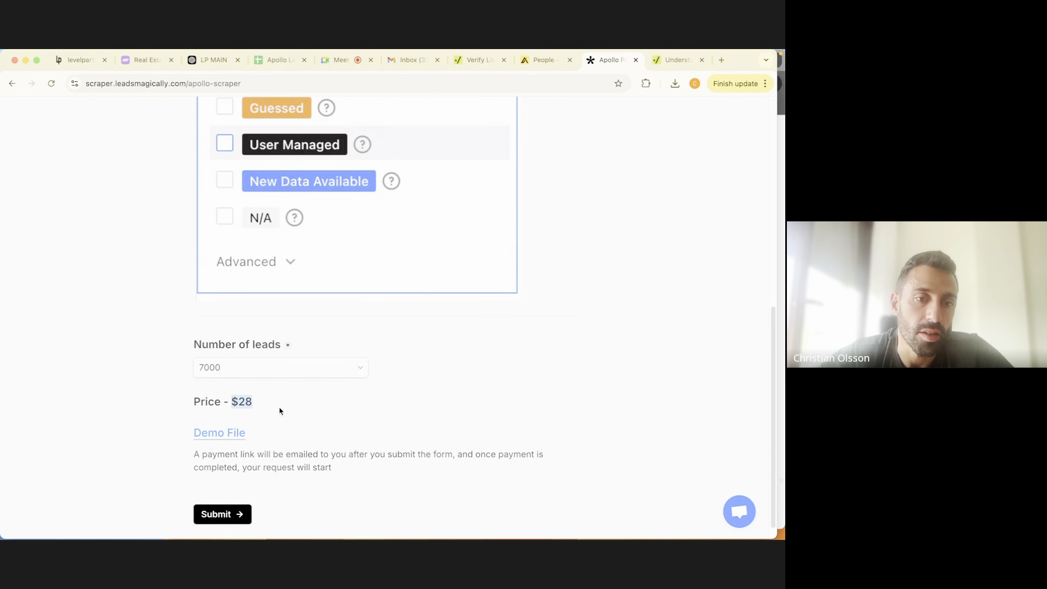
{"action": "left_click", "coordinate": [225, 144]}
{"action": "left_click", "coordinate": [225, 218]}
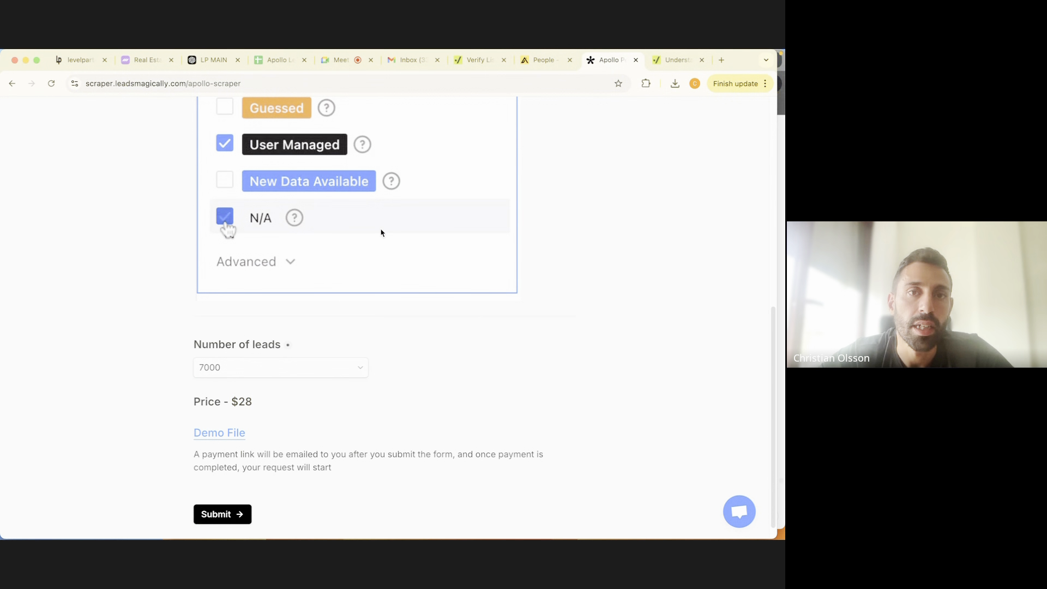
{"action": "left_click", "coordinate": [226, 219]}
{"action": "left_click", "coordinate": [235, 143]}
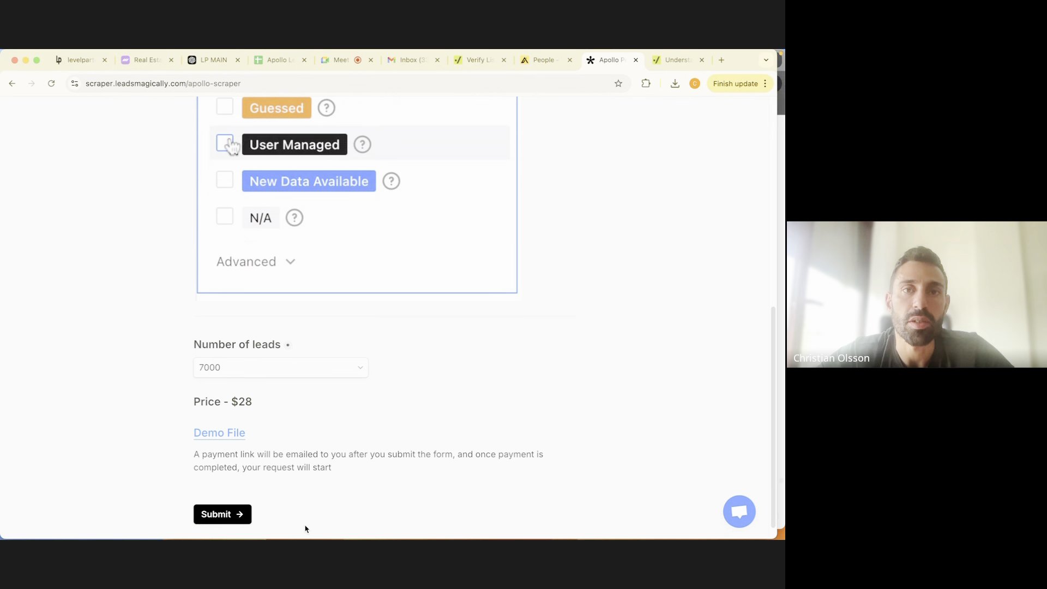
Step: Switch to Gmail and read LeadsMagically's "Complete Your Payment!" conversation about paying for the lead order
{"action": "left_click", "coordinate": [410, 60]}
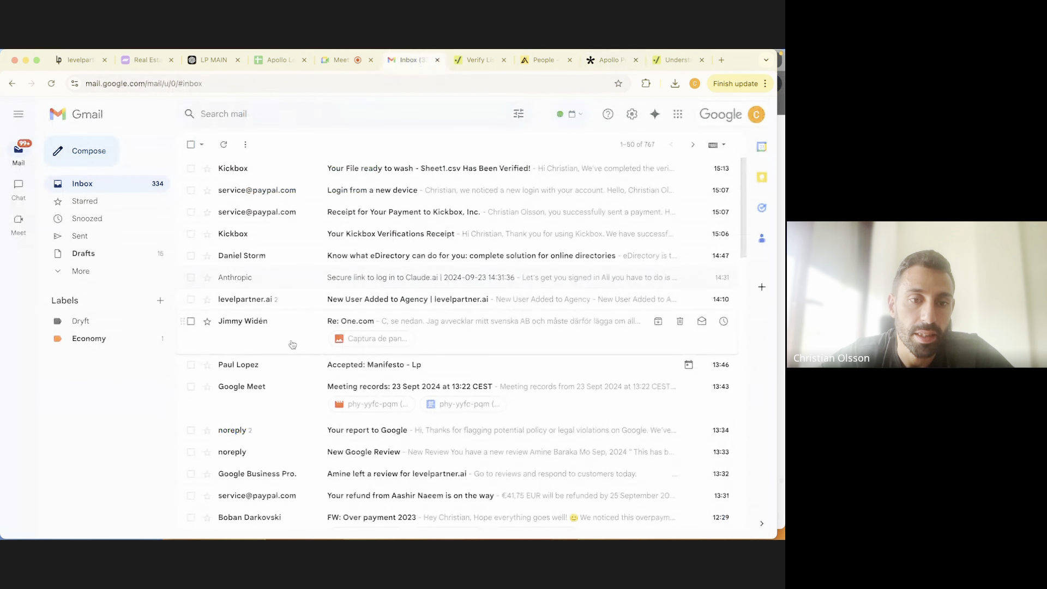
{"action": "scroll", "coordinate": [292, 345], "scroll_direction": "down", "scroll_amount": 5}
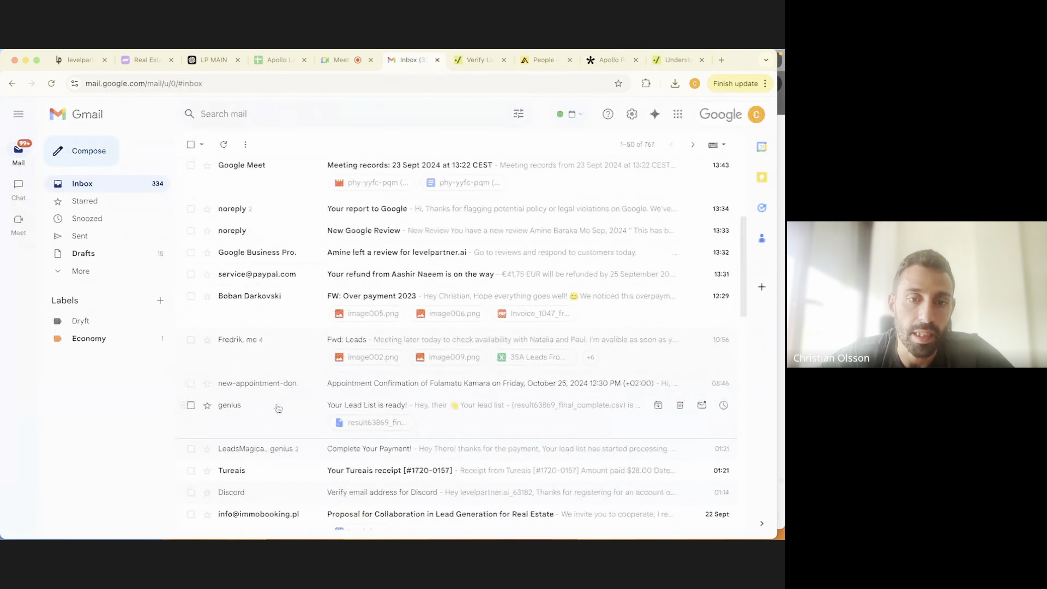
{"action": "left_click", "coordinate": [284, 448]}
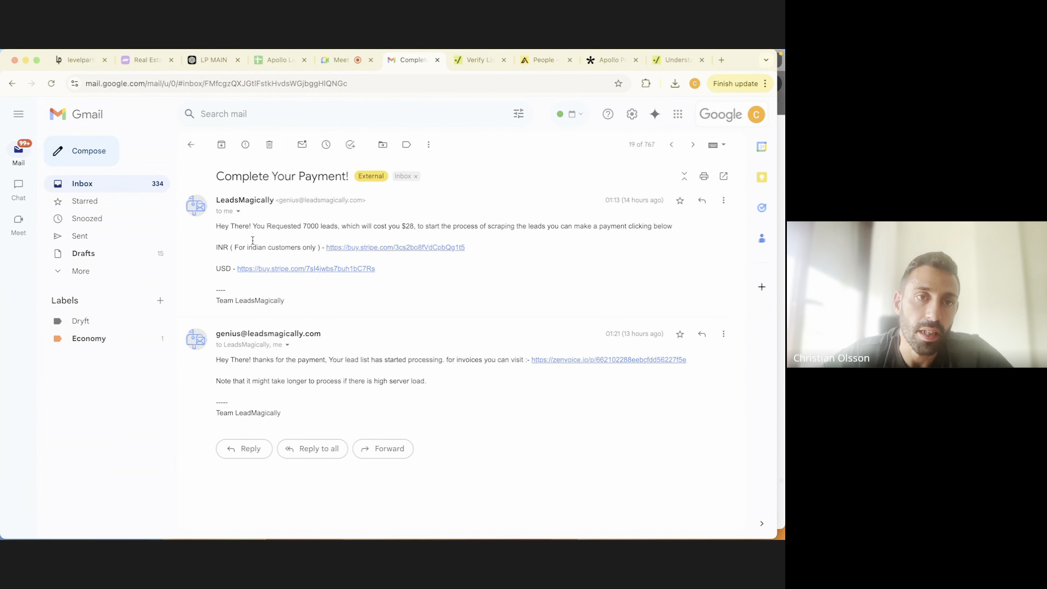
{"action": "left_click", "coordinate": [192, 145]}
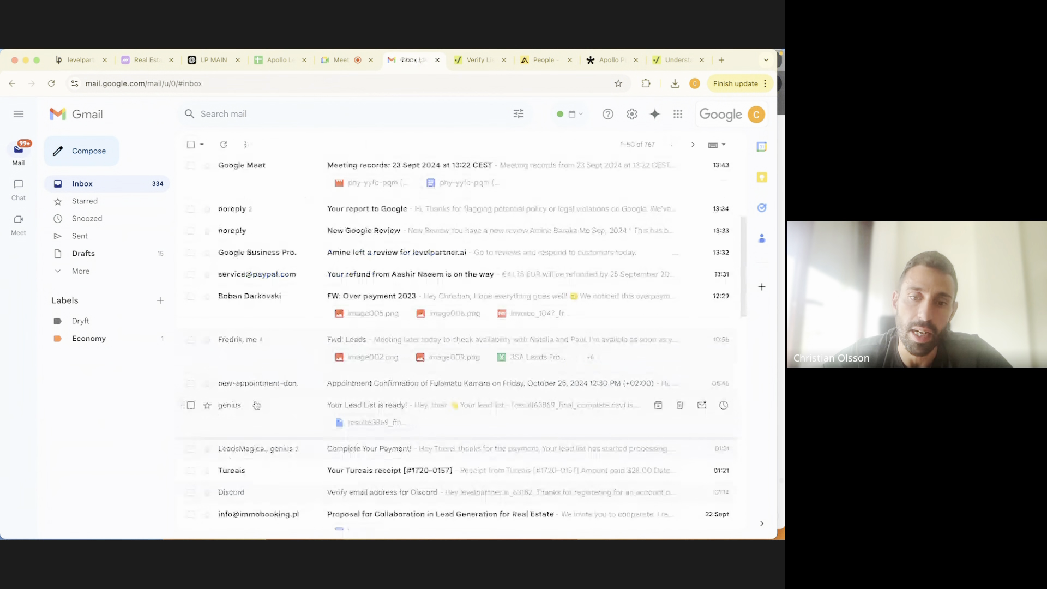
{"action": "left_click", "coordinate": [306, 449]}
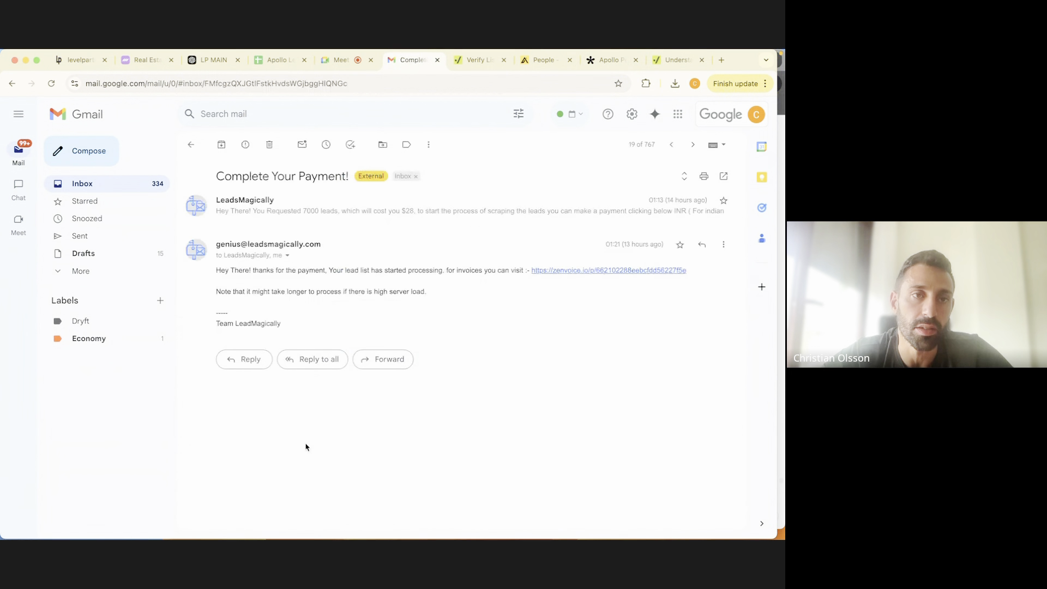
Step: Read the "Your Lead List is ready!" email with the attached lead file and return to the Apollo Leads spreadsheet
{"action": "left_click", "coordinate": [192, 146]}
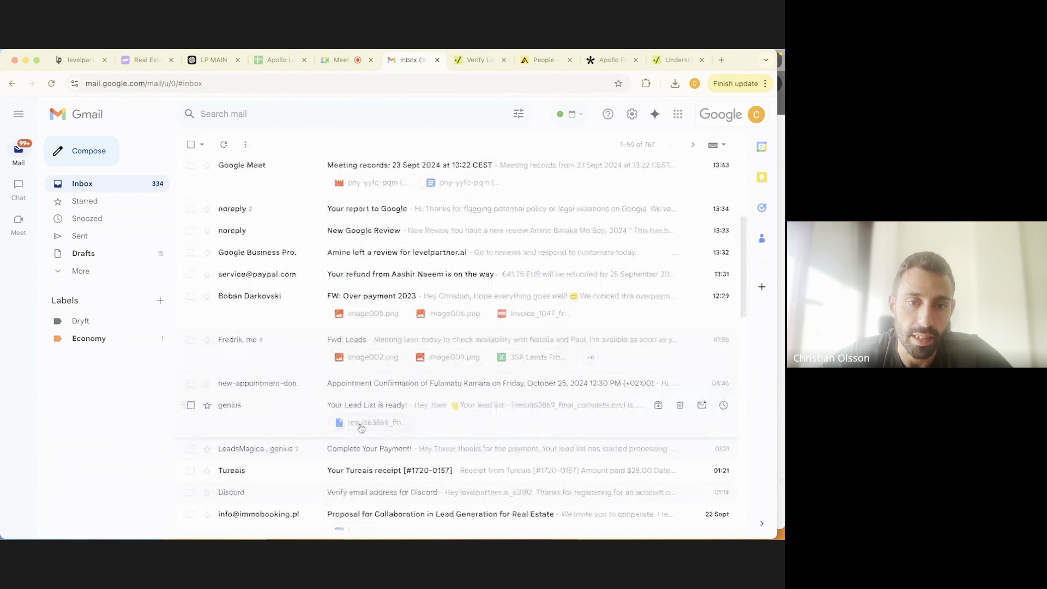
{"action": "left_click", "coordinate": [319, 424]}
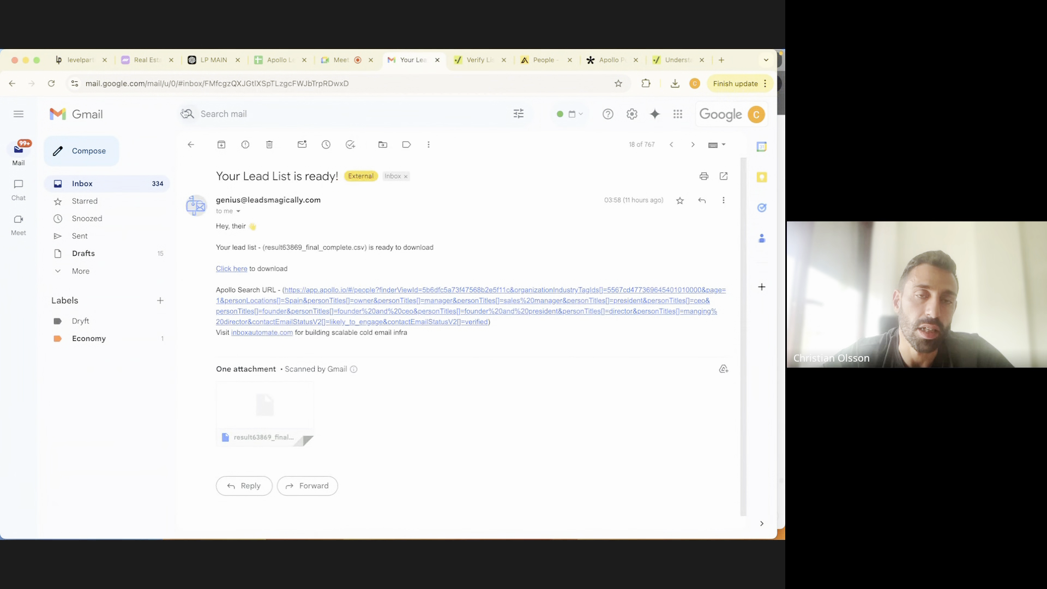
{"action": "left_click", "coordinate": [275, 60]}
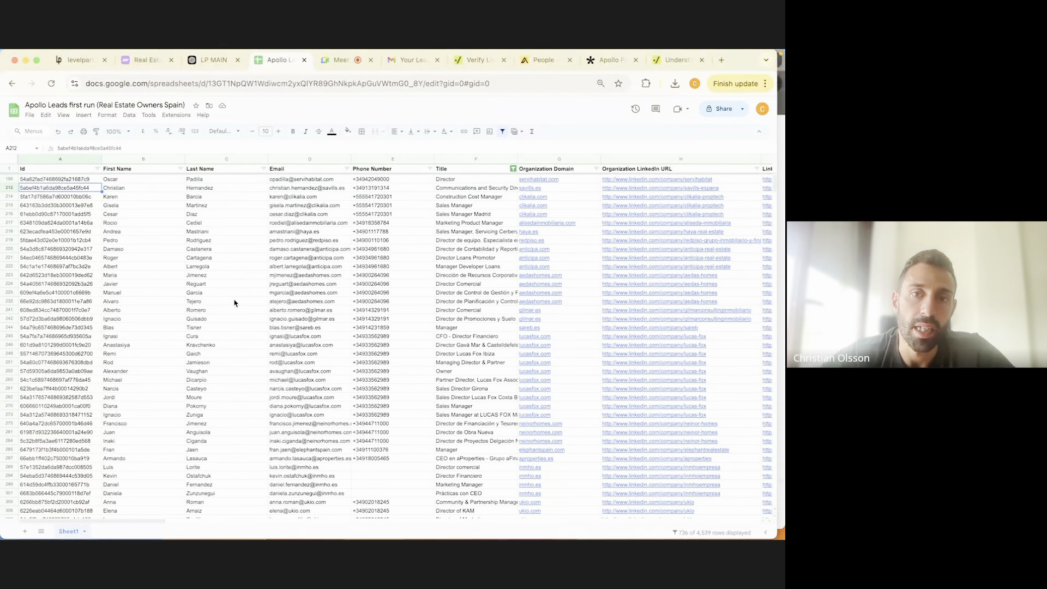
{"action": "scroll", "coordinate": [235, 304], "scroll_direction": "right", "scroll_amount": 1}
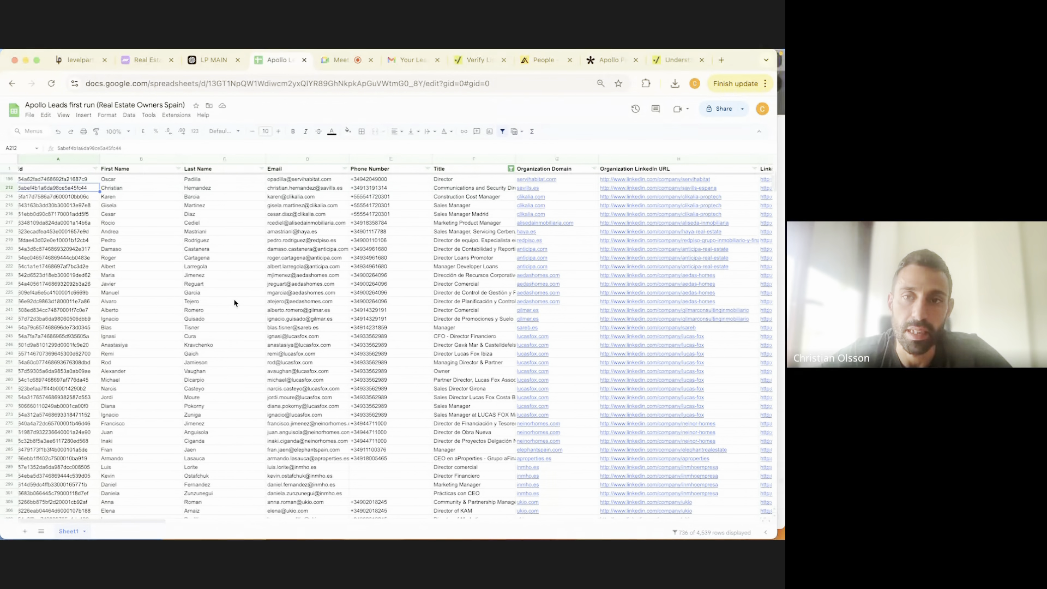
Step: Review the lead sheet's remaining columns through status, and switch to the Kickbox verification lists
{"action": "scroll", "coordinate": [235, 303], "scroll_direction": "right", "scroll_amount": 5}
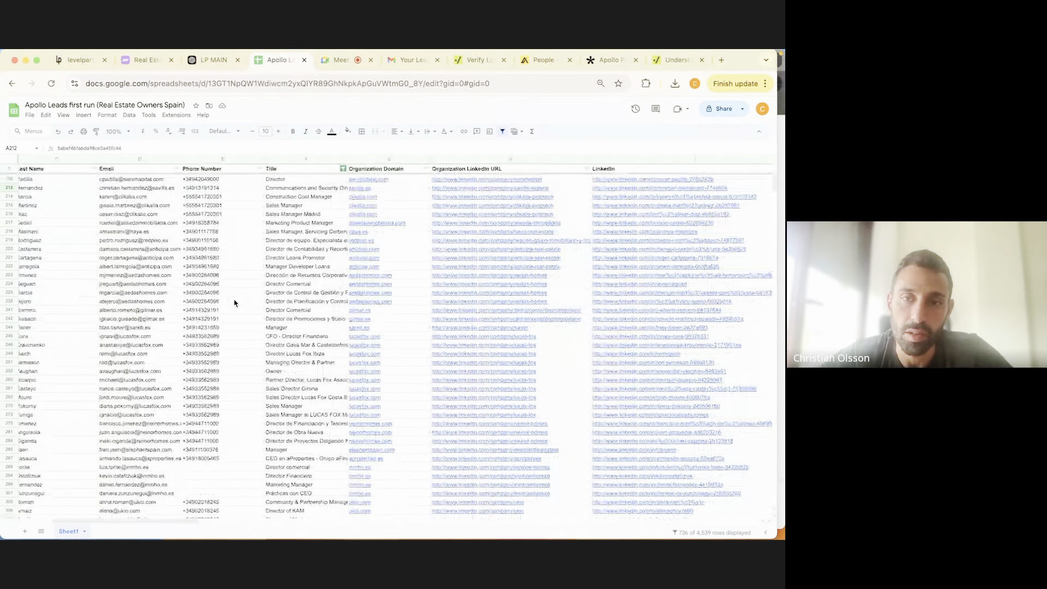
{"action": "scroll", "coordinate": [234, 303], "scroll_direction": "right", "scroll_amount": 10}
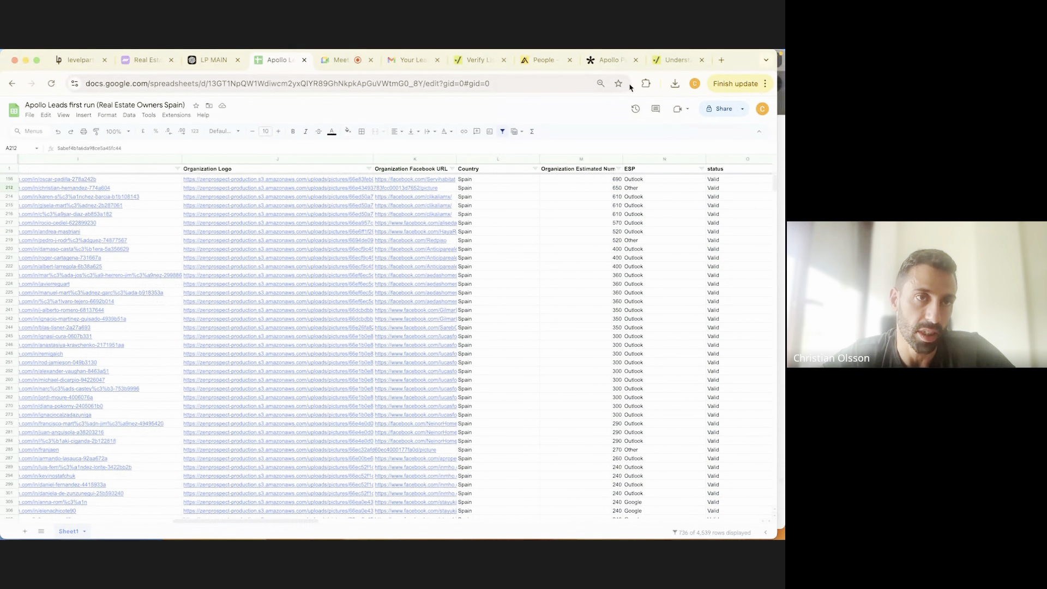
{"action": "left_click", "coordinate": [675, 60]}
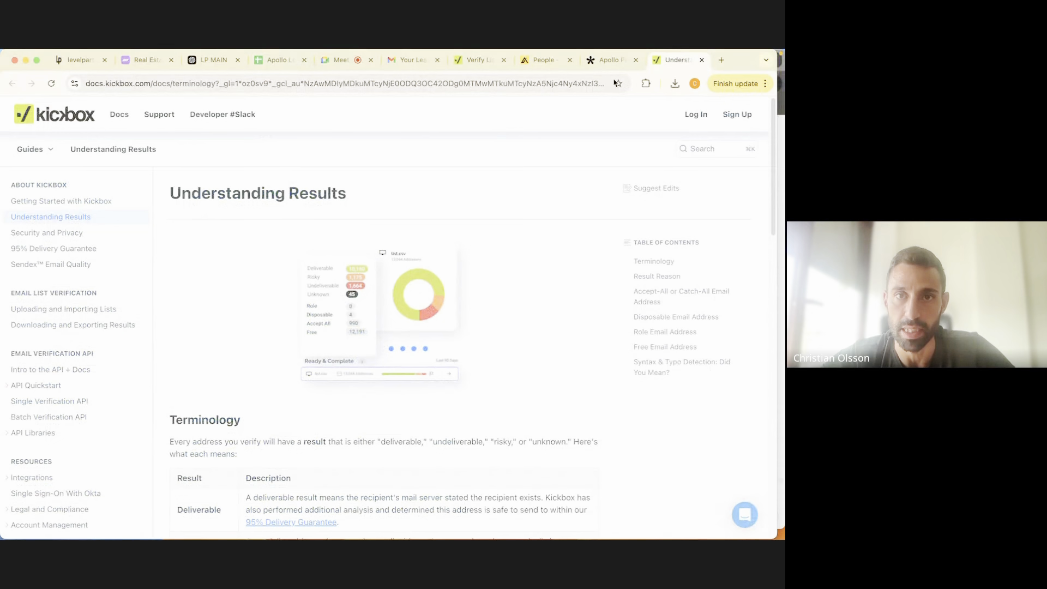
{"action": "left_click", "coordinate": [497, 63]}
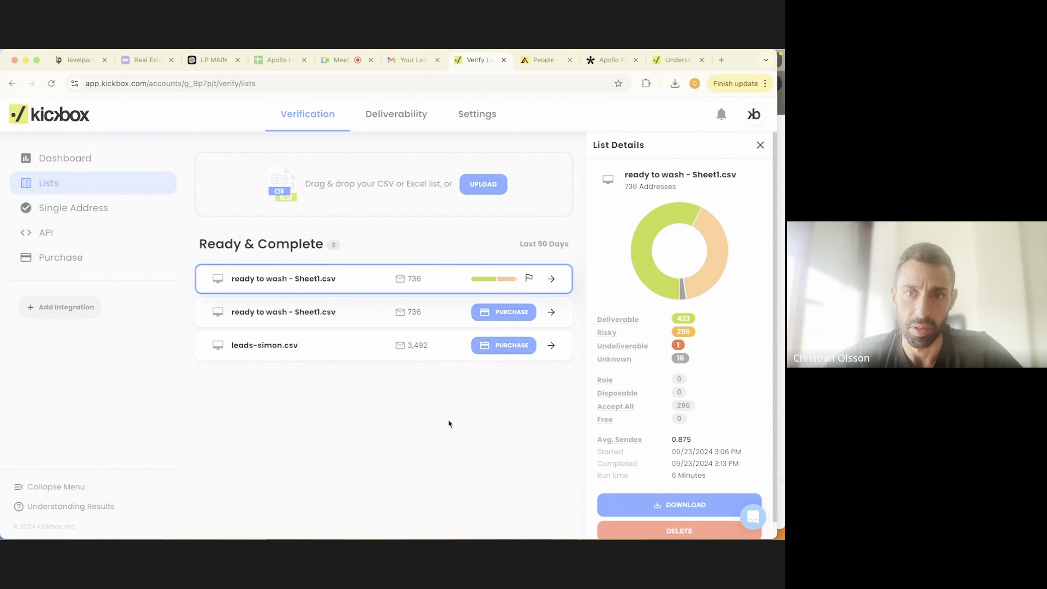
Step: Look at the file chooser for uploading a list, and examine the verification breakdown of the completed ready to wash - Sheet1.csv list
{"action": "left_click", "coordinate": [506, 180]}
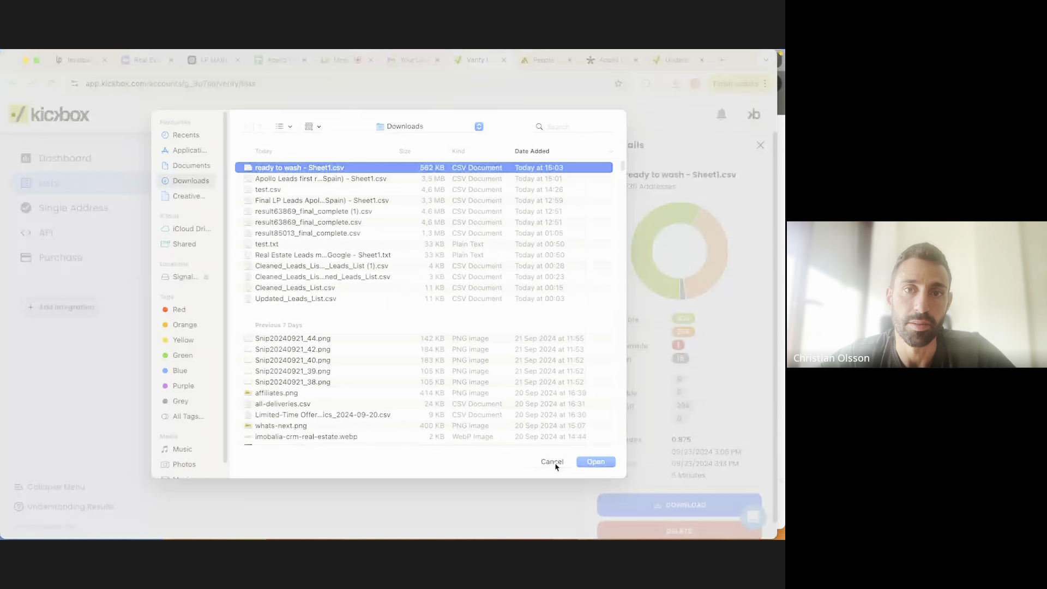
{"action": "left_click", "coordinate": [554, 462]}
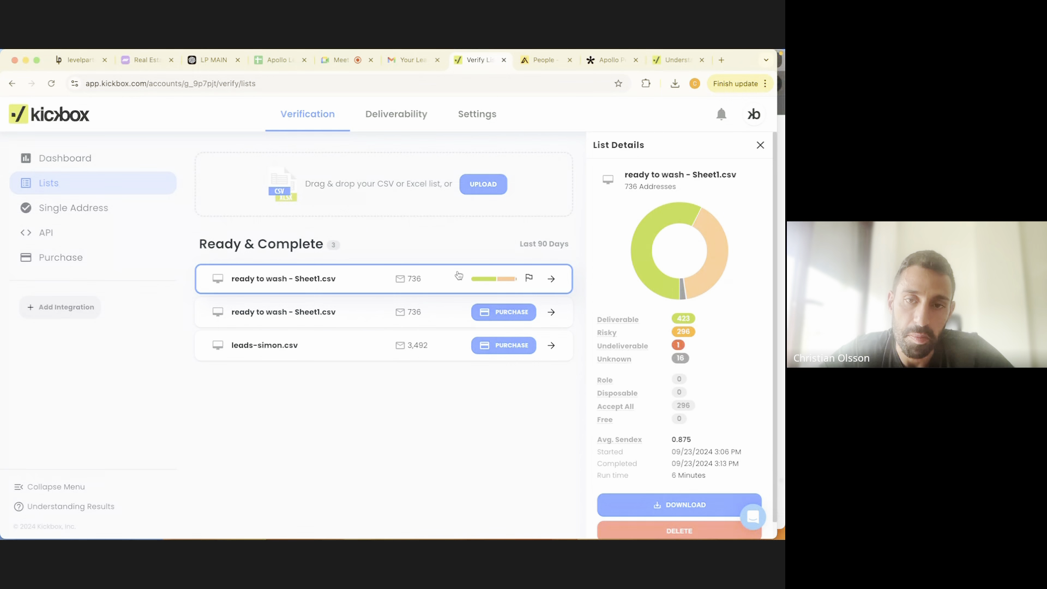
{"action": "mouse_move", "coordinate": [702, 199]}
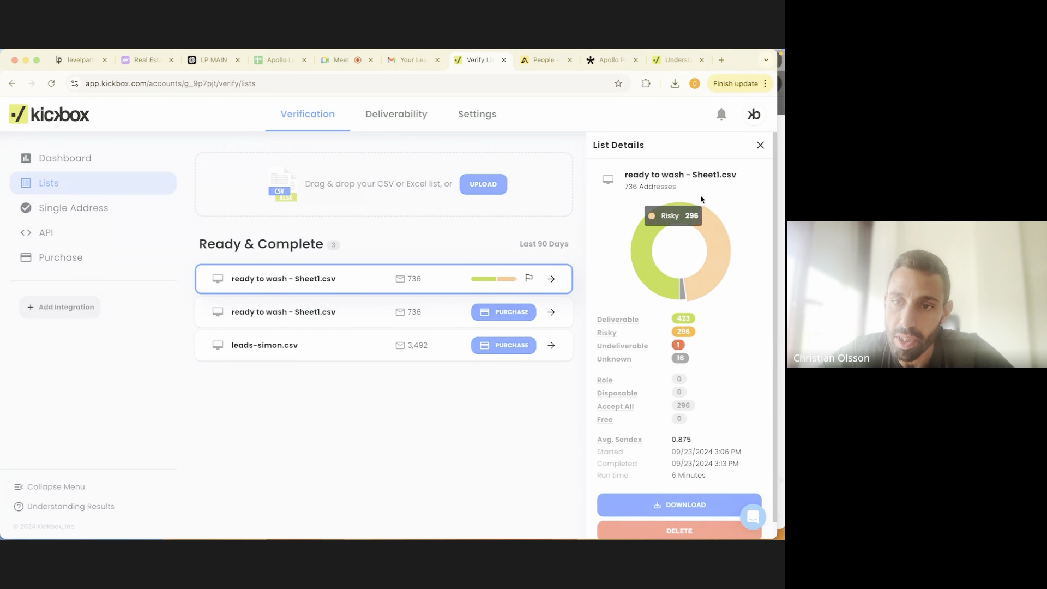
{"action": "scroll", "coordinate": [663, 291], "scroll_direction": "down", "scroll_amount": 1}
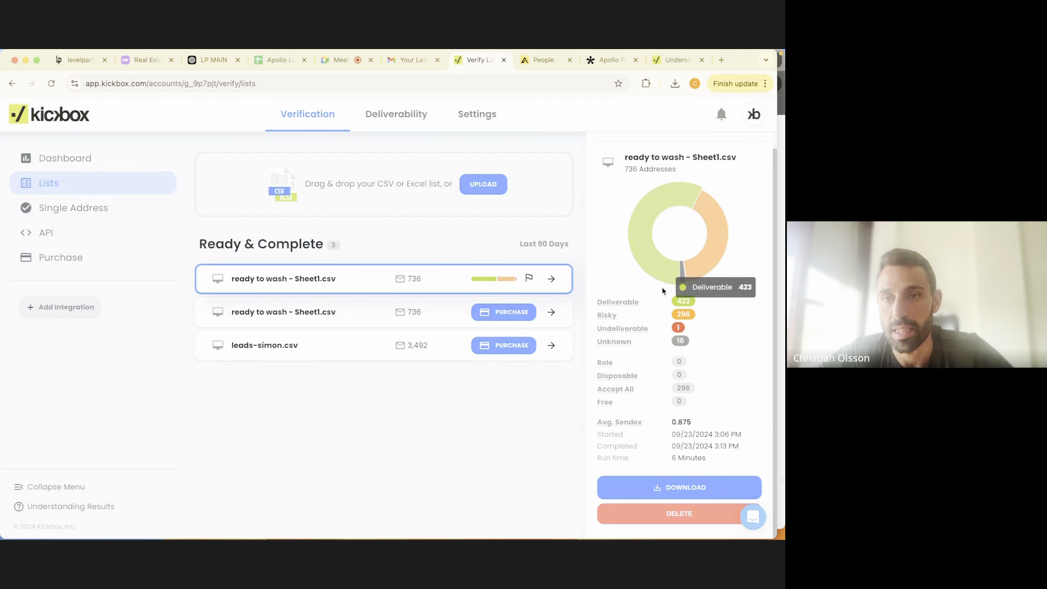
Step: Download only the Deliverable addresses of ready to wash - Sheet1.csv with the Guaranteed option as a CSV file
{"action": "left_click", "coordinate": [679, 487]}
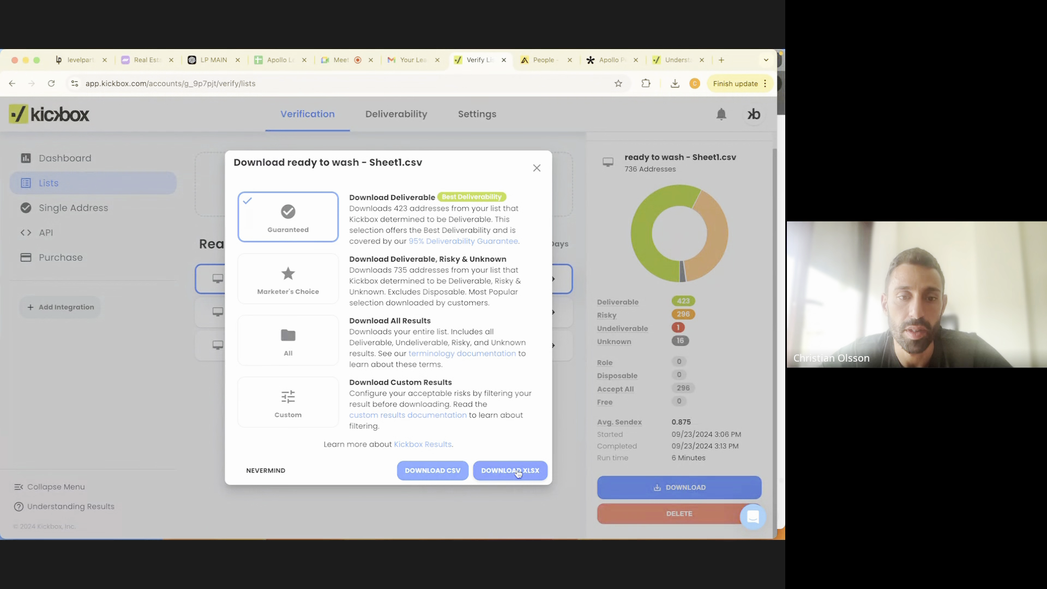
{"action": "left_click", "coordinate": [433, 472]}
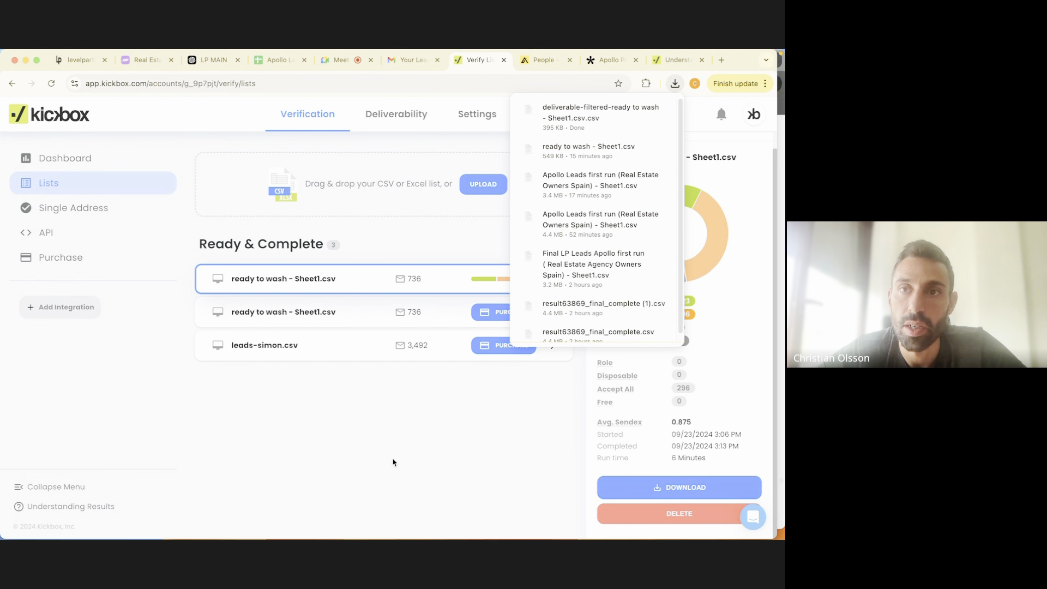
{"action": "left_click", "coordinate": [460, 241]}
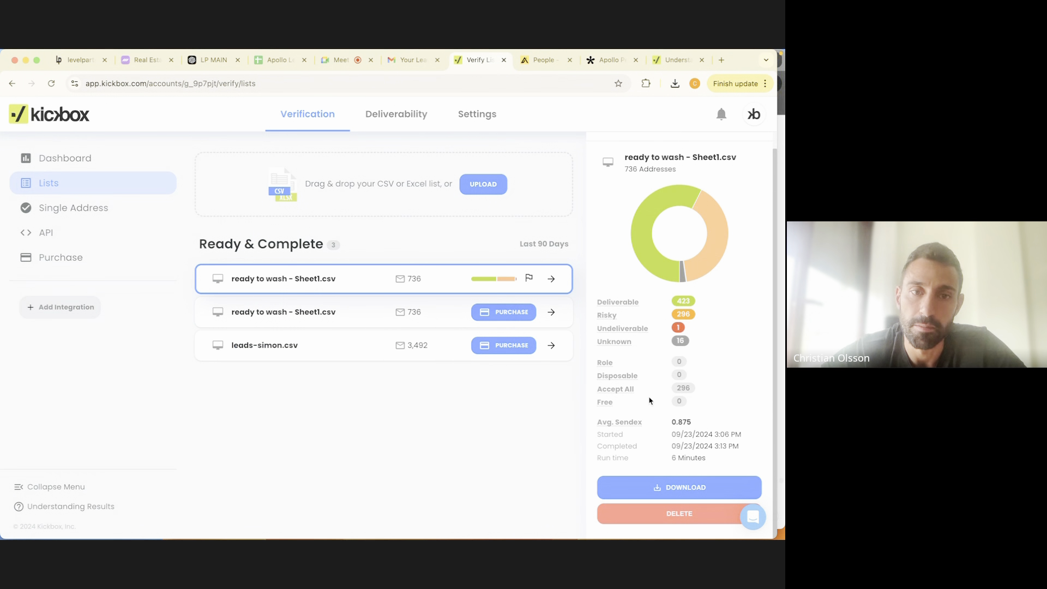
Step: In levelpartner.ai's contact import, rename the downloaded deliverable-filtered CSV to real-estate-agency-owners-spain-apollo.csv, upload it and continue to column mapping
{"action": "left_click", "coordinate": [99, 159]}
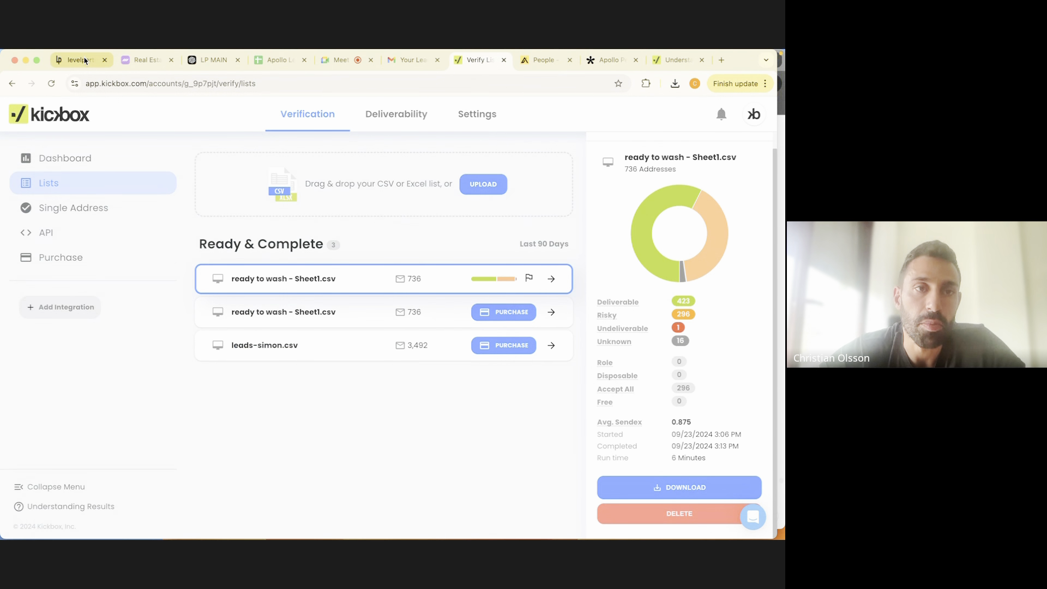
{"action": "left_click", "coordinate": [84, 60]}
{"action": "left_click", "coordinate": [369, 338]}
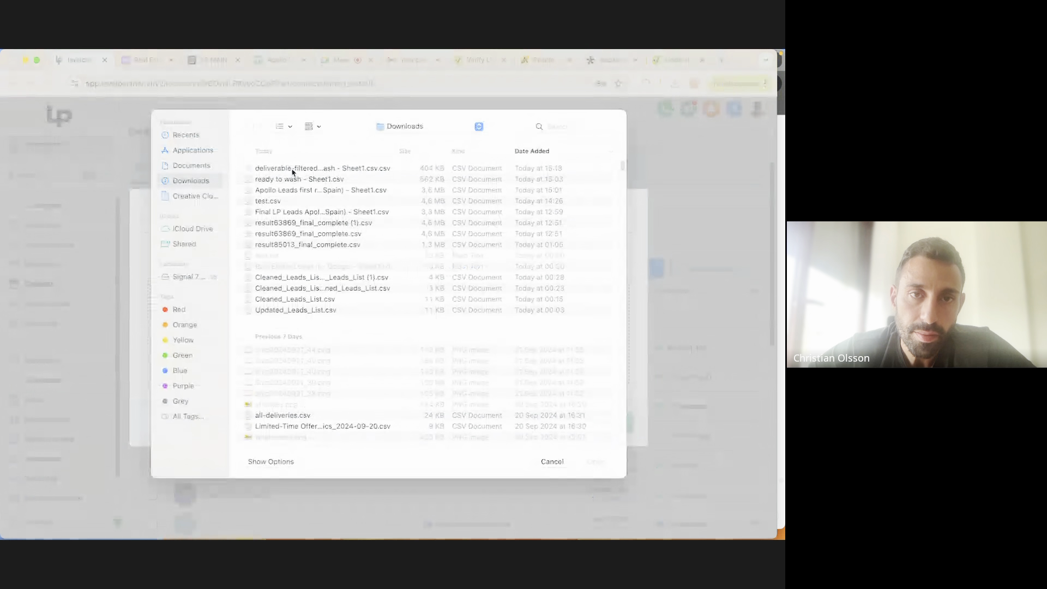
{"action": "right_click", "coordinate": [289, 170]}
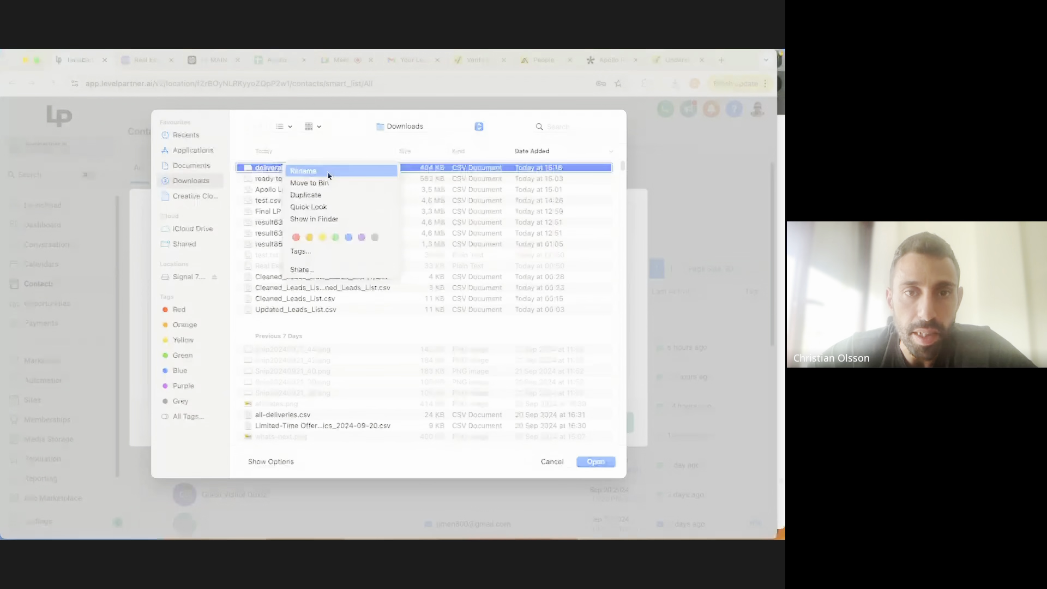
{"action": "left_click", "coordinate": [329, 173]}
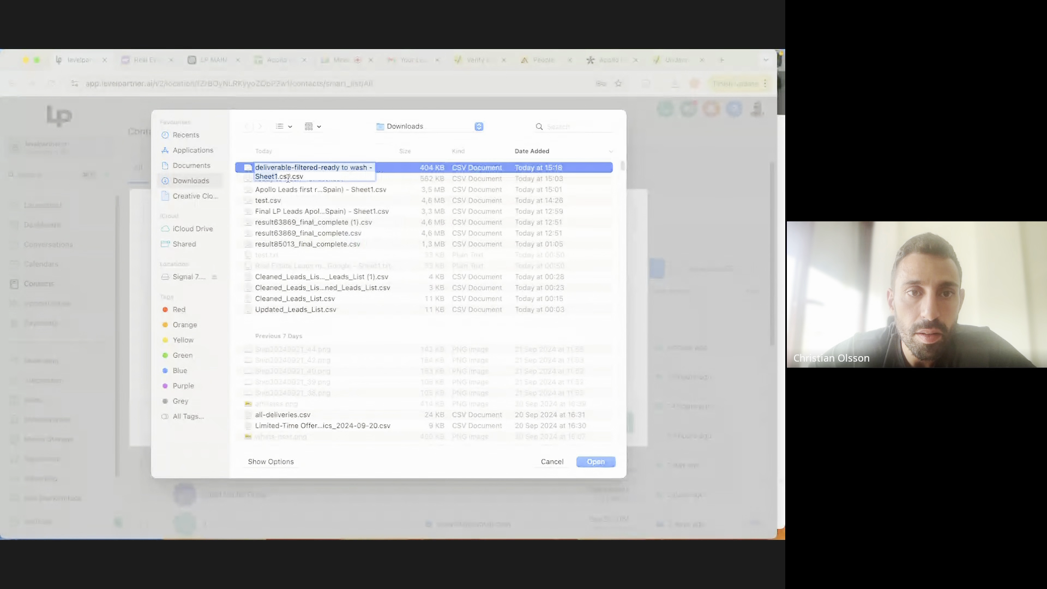
{"action": "type", "text": "real-estate-agency-owners-spain-apollo"}
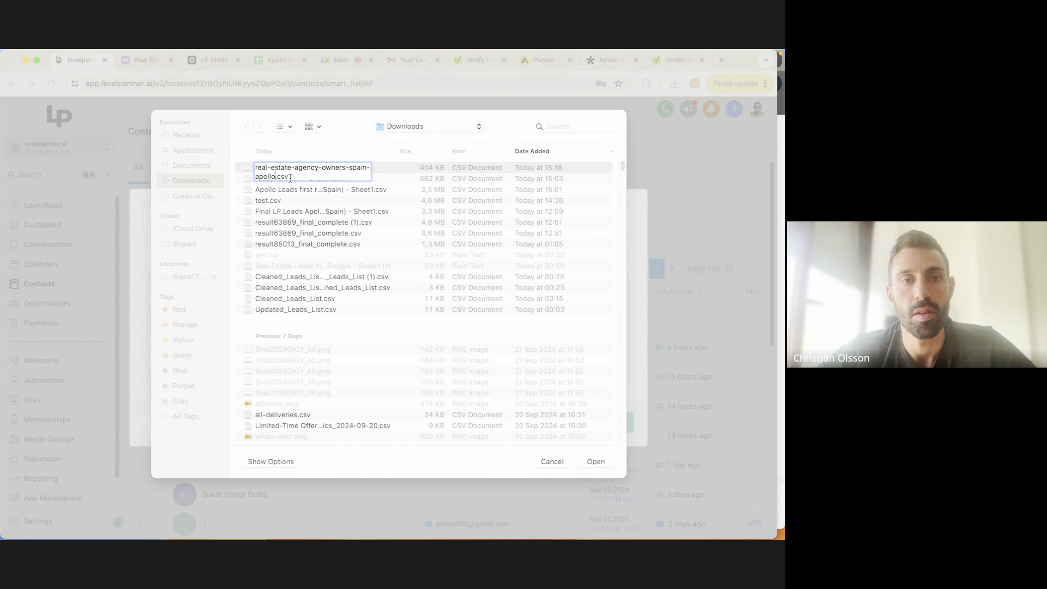
{"action": "key", "text": "Return"}
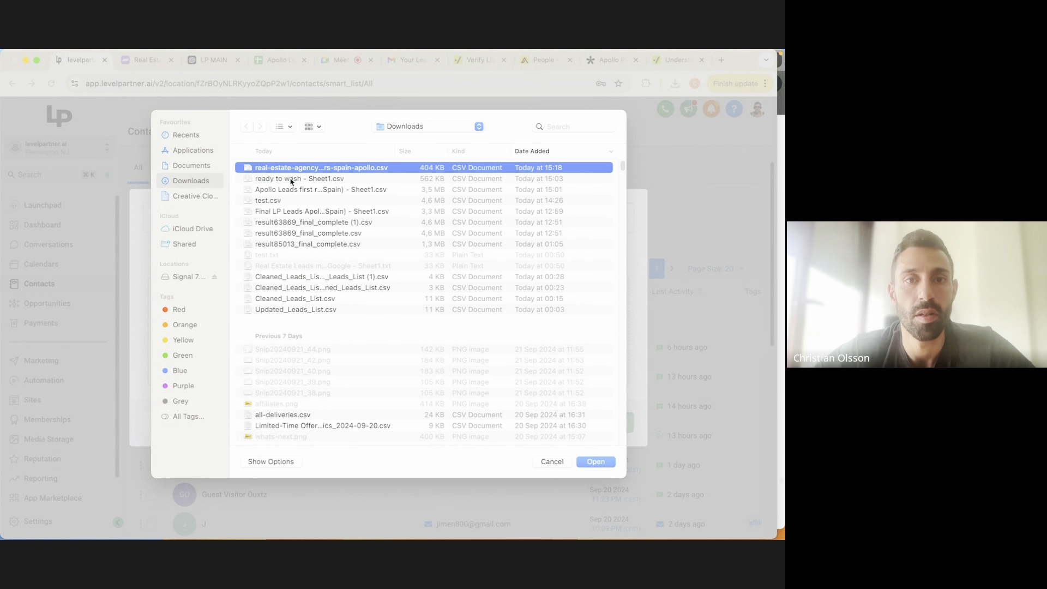
{"action": "double_click", "coordinate": [351, 170]}
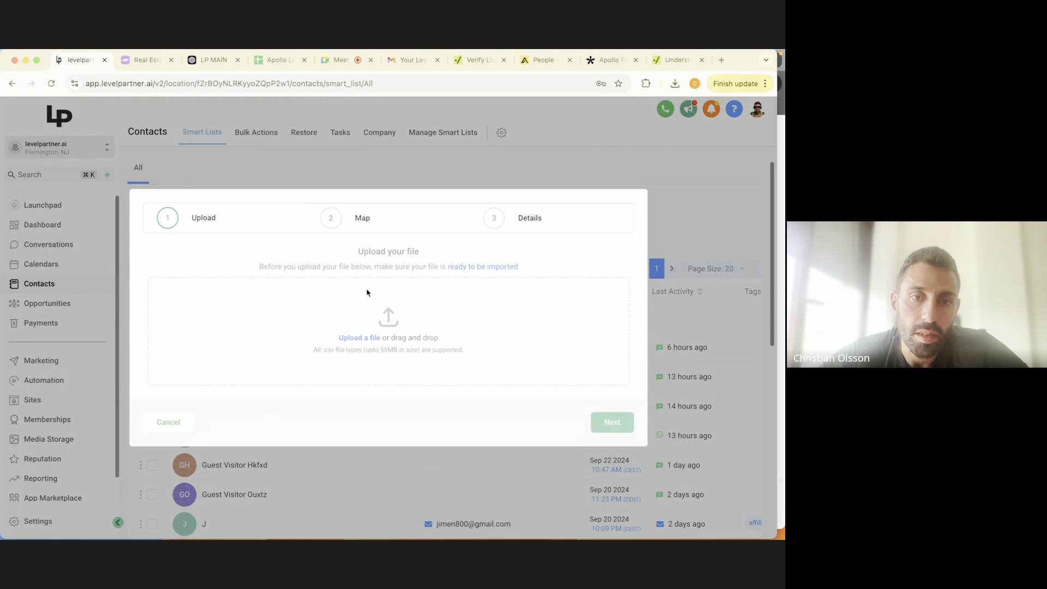
{"action": "left_click", "coordinate": [612, 431]}
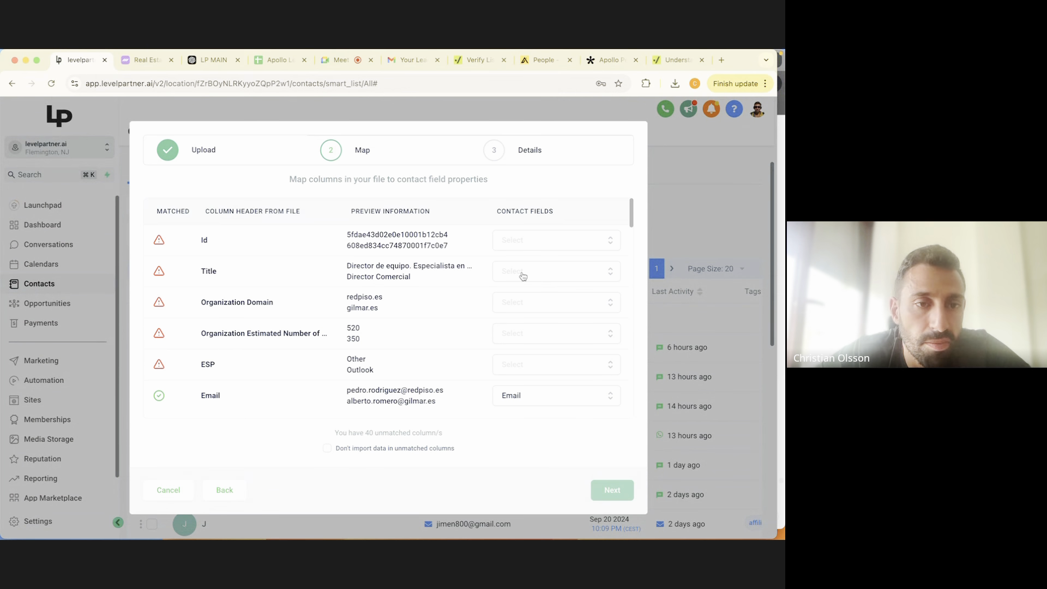
Step: Review how the file's columns map to contact fields, including the field choices for Title, and continue to the import details
{"action": "left_click", "coordinate": [561, 272]}
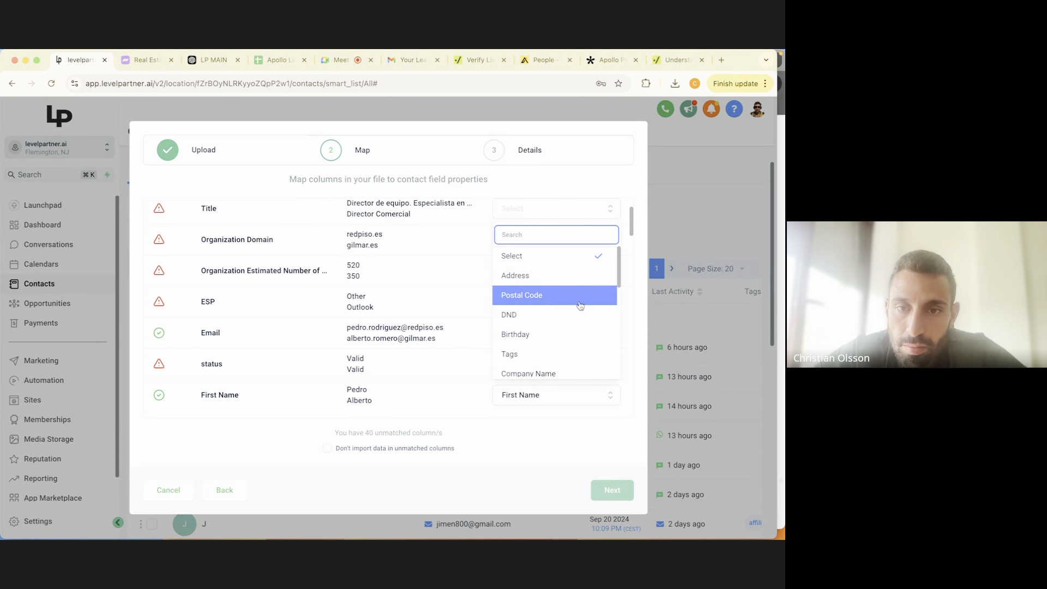
{"action": "scroll", "coordinate": [416, 301], "scroll_direction": "up", "scroll_amount": 1}
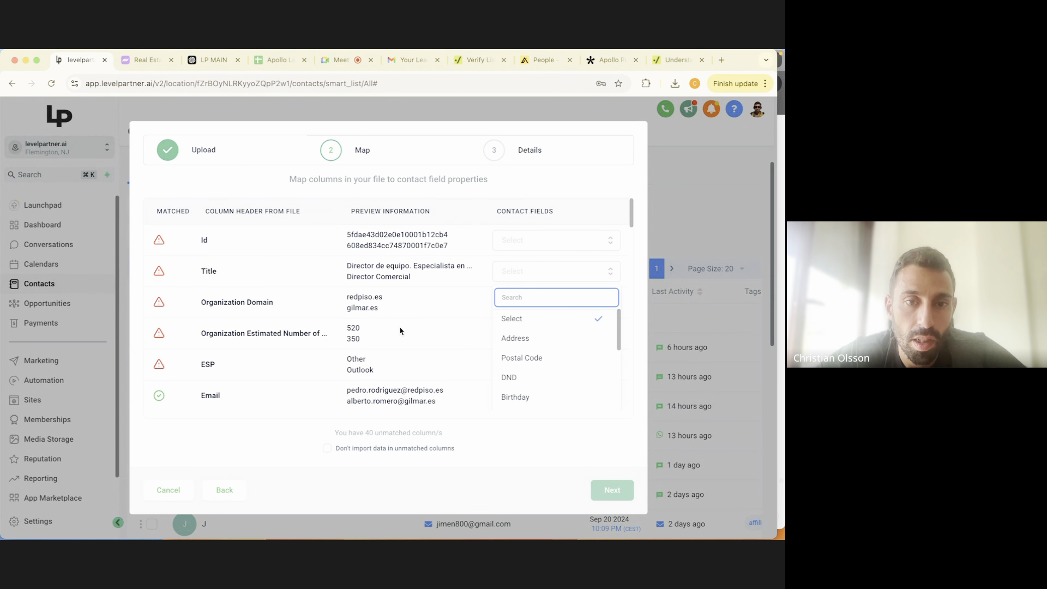
{"action": "scroll", "coordinate": [401, 330], "scroll_direction": "down", "scroll_amount": 1}
{"action": "left_click", "coordinate": [316, 298]}
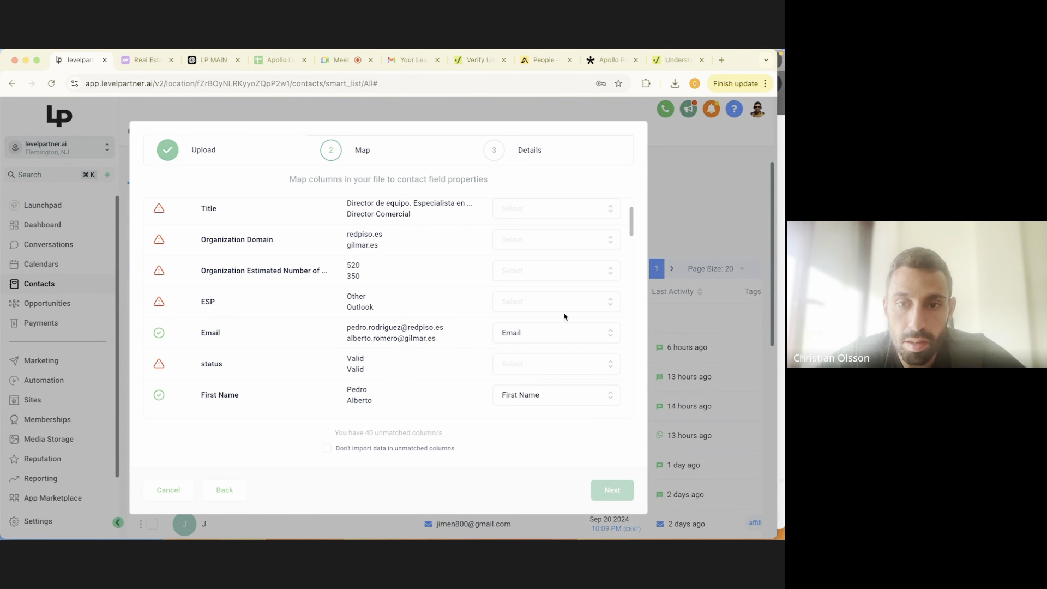
{"action": "scroll", "coordinate": [349, 361], "scroll_direction": "down", "scroll_amount": 2}
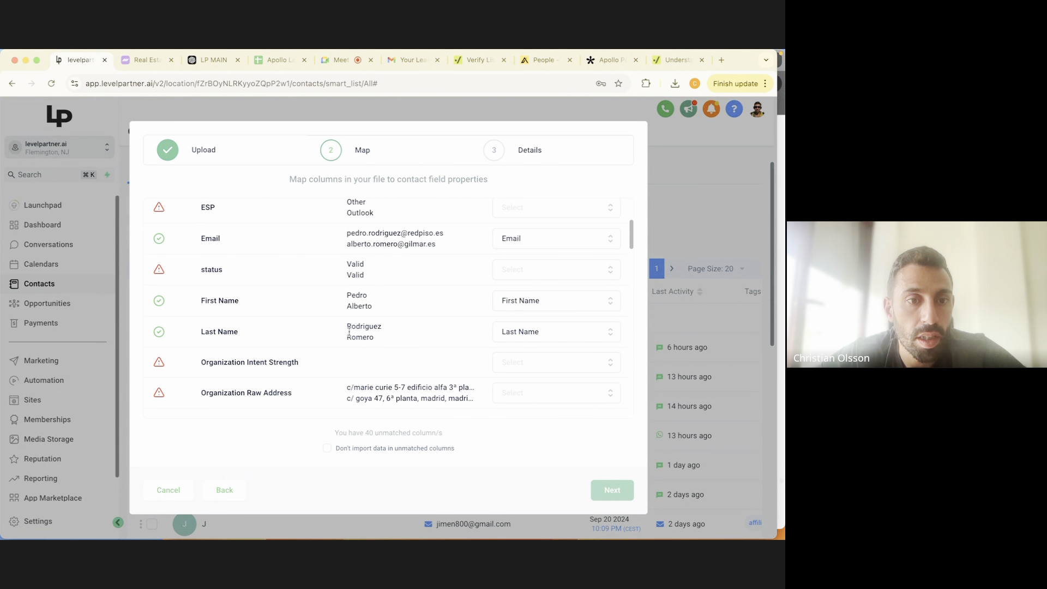
{"action": "scroll", "coordinate": [430, 332], "scroll_direction": "down", "scroll_amount": 2}
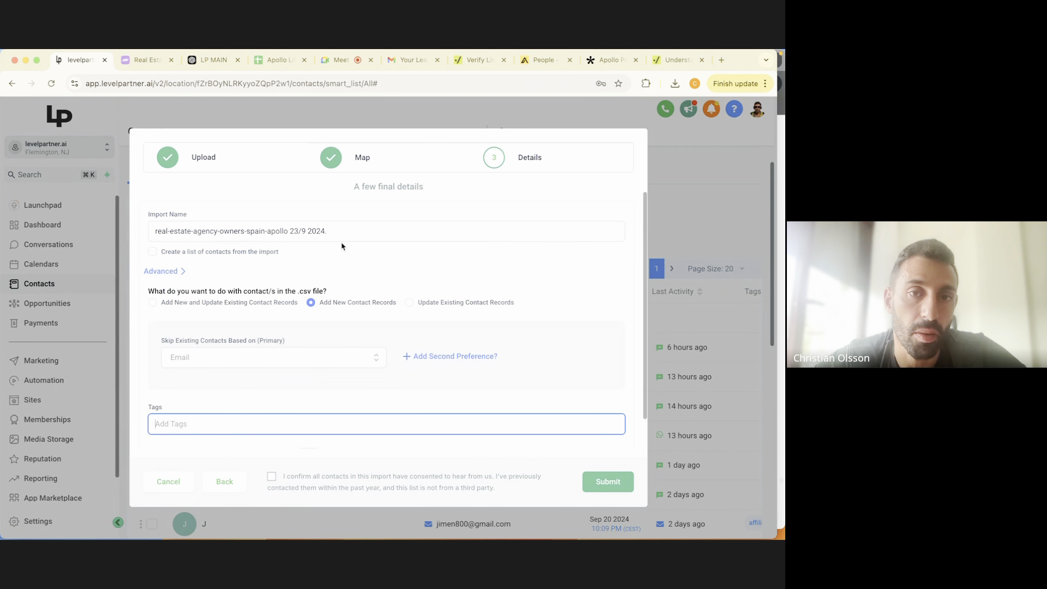
Step: Enable adding new contacts to a workflow and choose Recipe - Email Drip Sequence Marbella Real Estate
{"action": "scroll", "coordinate": [273, 322], "scroll_direction": "down", "scroll_amount": 2}
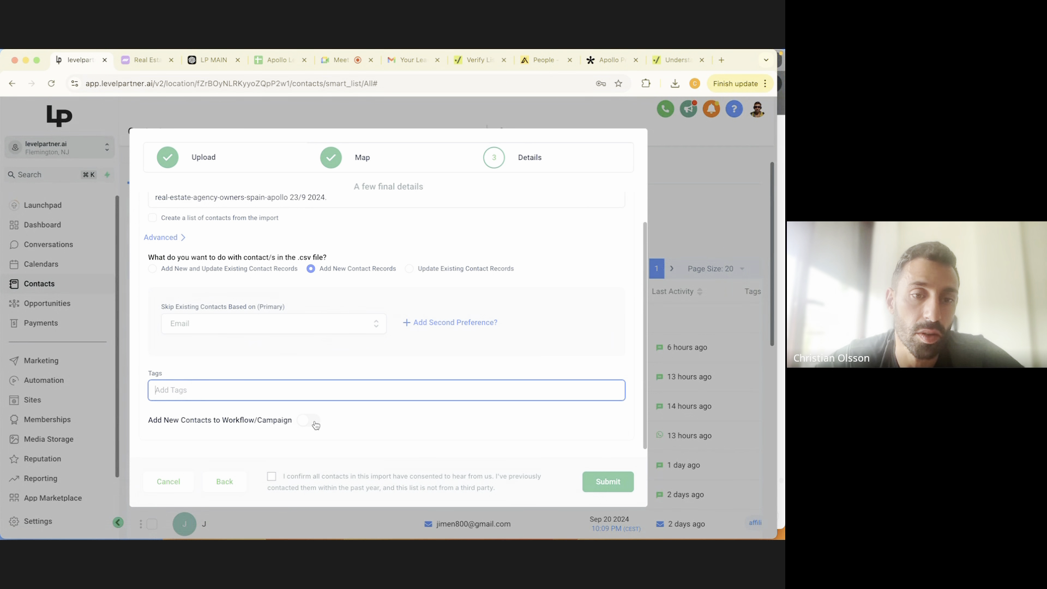
{"action": "left_click", "coordinate": [309, 421]}
{"action": "scroll", "coordinate": [304, 397], "scroll_direction": "down", "scroll_amount": 2}
{"action": "left_click", "coordinate": [240, 407]}
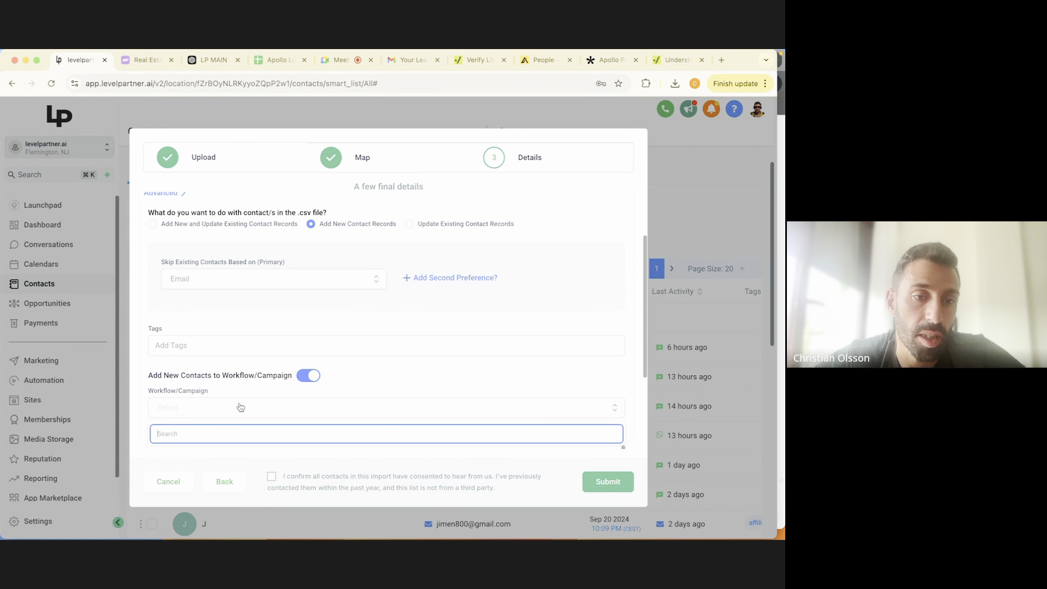
{"action": "scroll", "coordinate": [240, 407], "scroll_direction": "down", "scroll_amount": 3}
{"action": "type", "text": "mareb"}
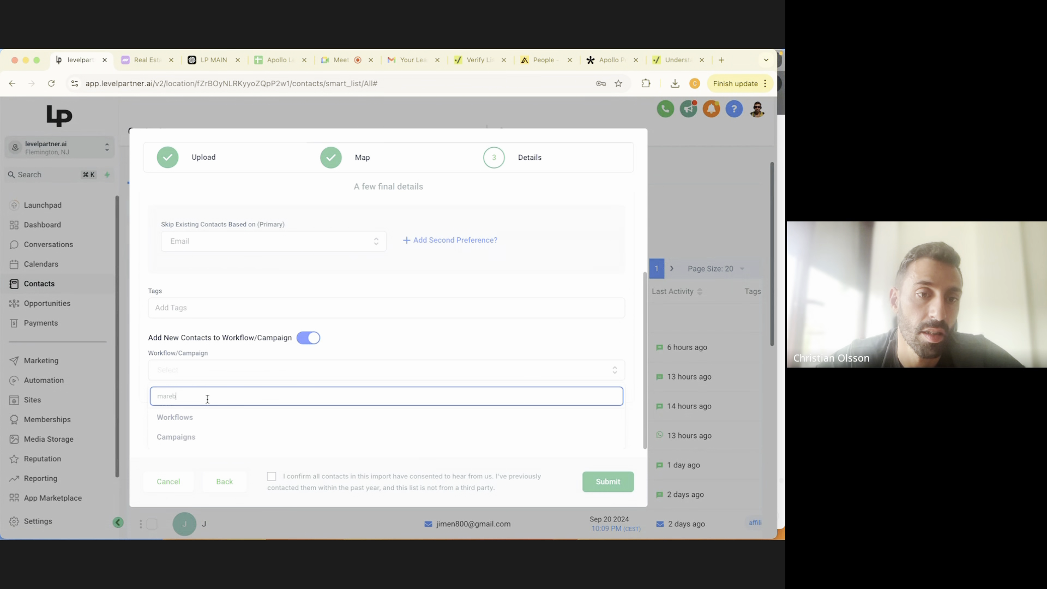
{"action": "key", "text": "BackSpace"}
{"action": "key", "text": "BackSpace"}
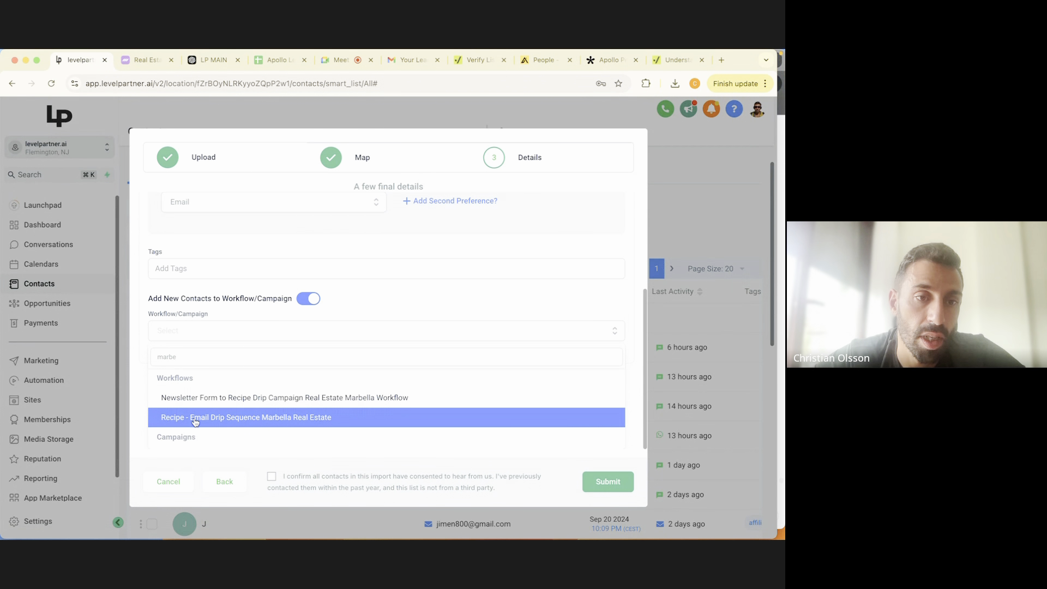
{"action": "left_click", "coordinate": [191, 419]}
Step: Create the tag Real Estate Agency Owners Spain Apollo and assign it to the imported contacts
{"action": "left_click", "coordinate": [199, 340]}
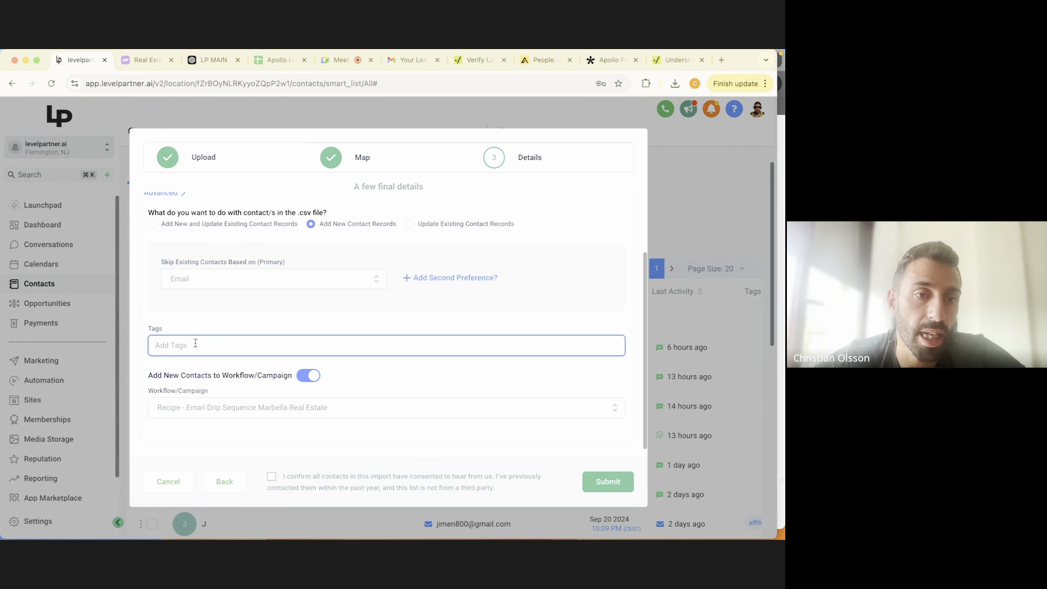
{"action": "type", "text": "real-estate-agency-owners-spain-apollo"}
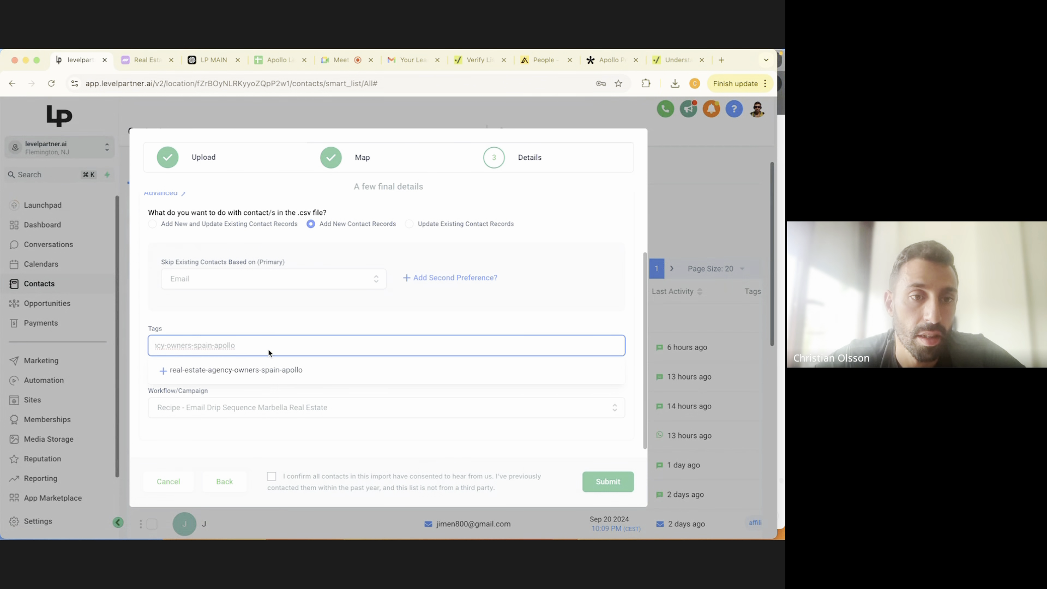
{"action": "key", "text": "super+a"}
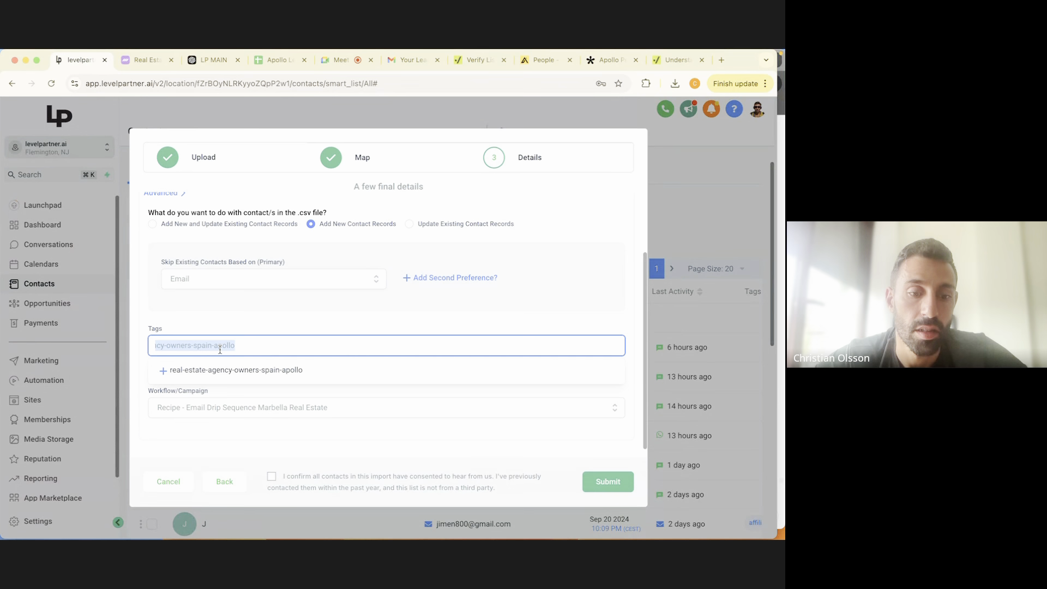
{"action": "type", "text": "Real Esta"}
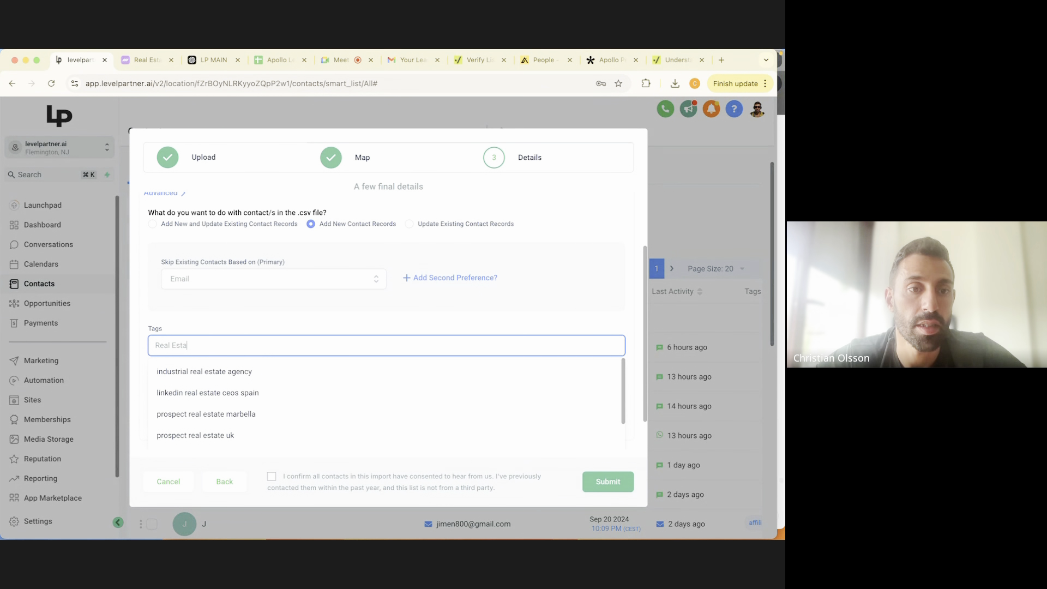
{"action": "type", "text": "te Agency"}
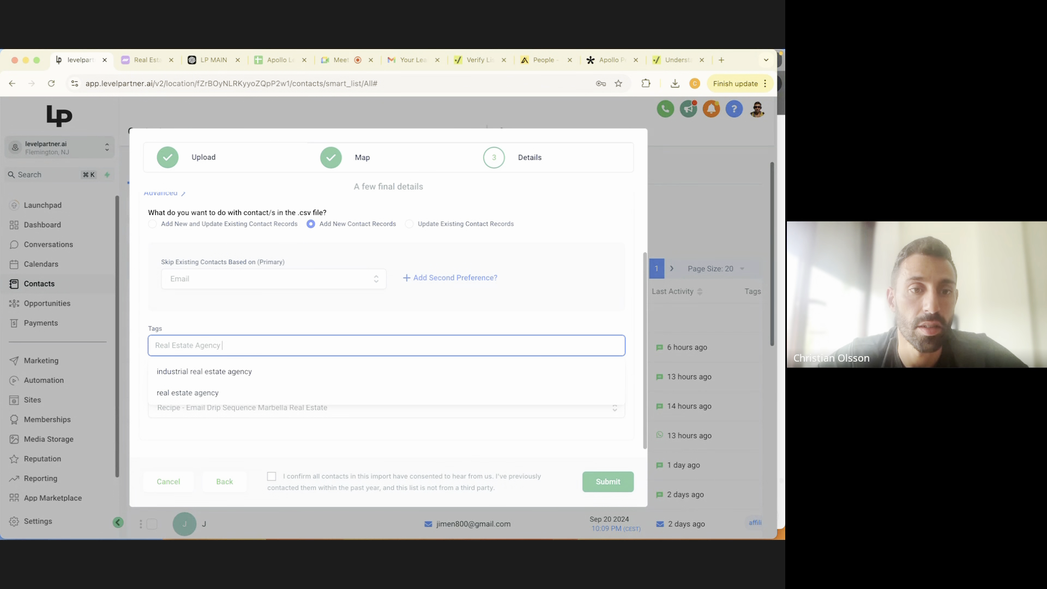
{"action": "type", "text": " Owners"}
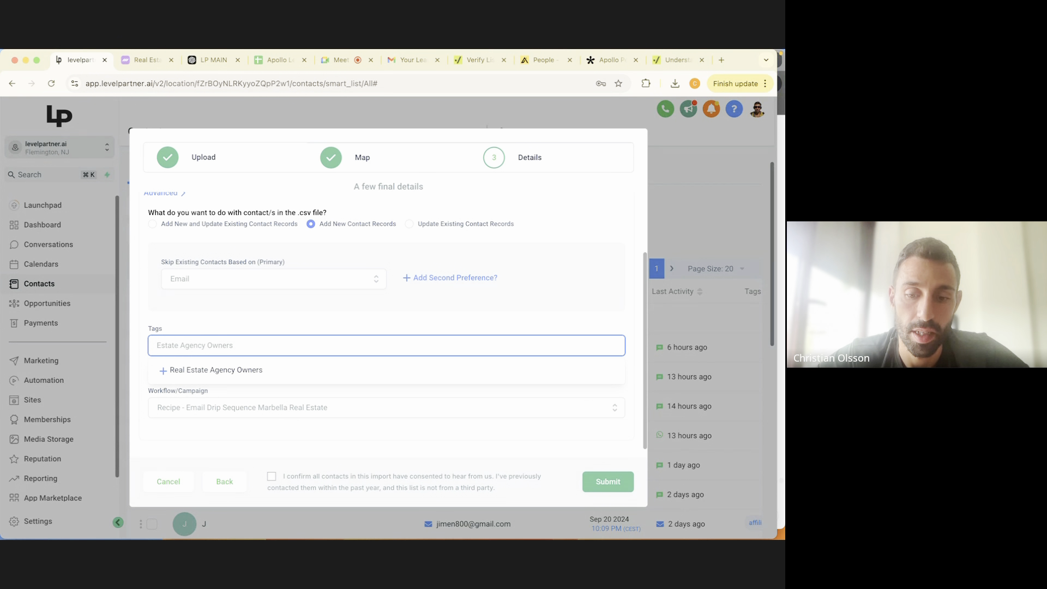
{"action": "type", "text": " Spain Apol"}
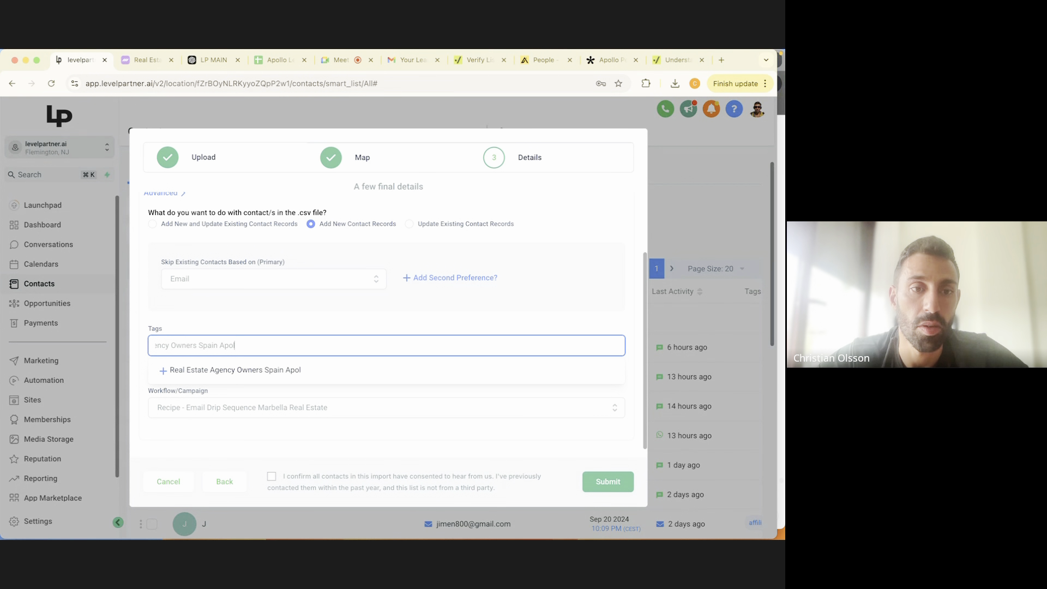
{"action": "type", "text": "lo"}
{"action": "left_click", "coordinate": [261, 370]}
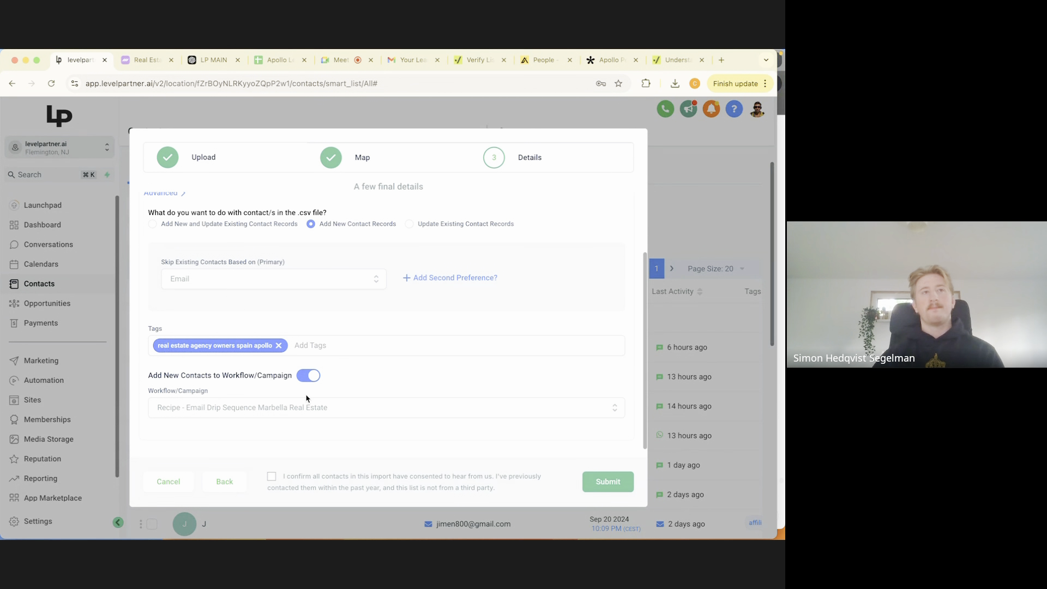
Step: Confirm the contacts' consent, submit the import and display the contact list for the imported batch
{"action": "left_click", "coordinate": [271, 477]}
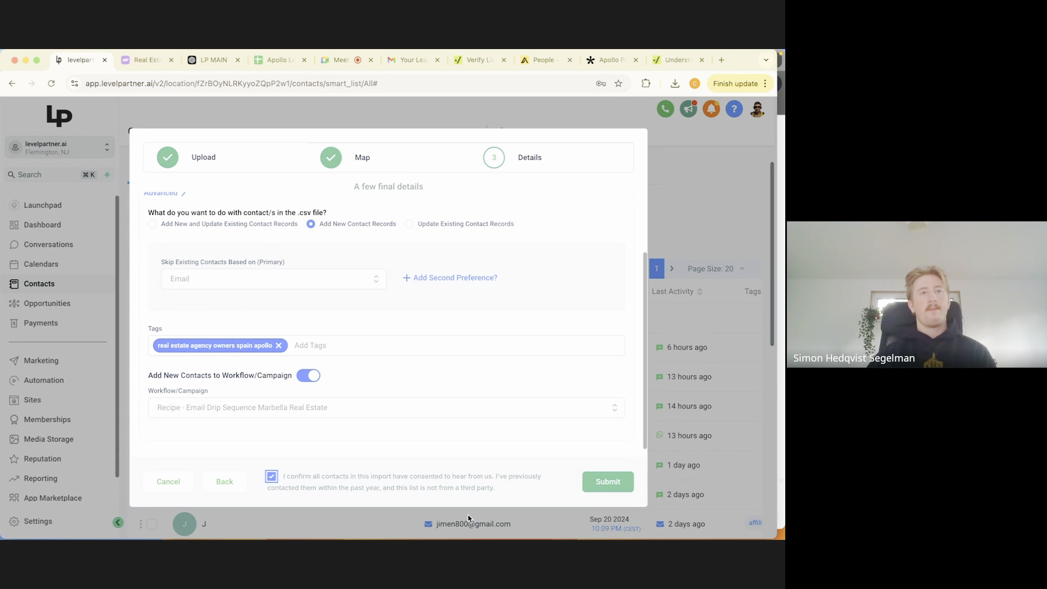
{"action": "left_click", "coordinate": [608, 482]}
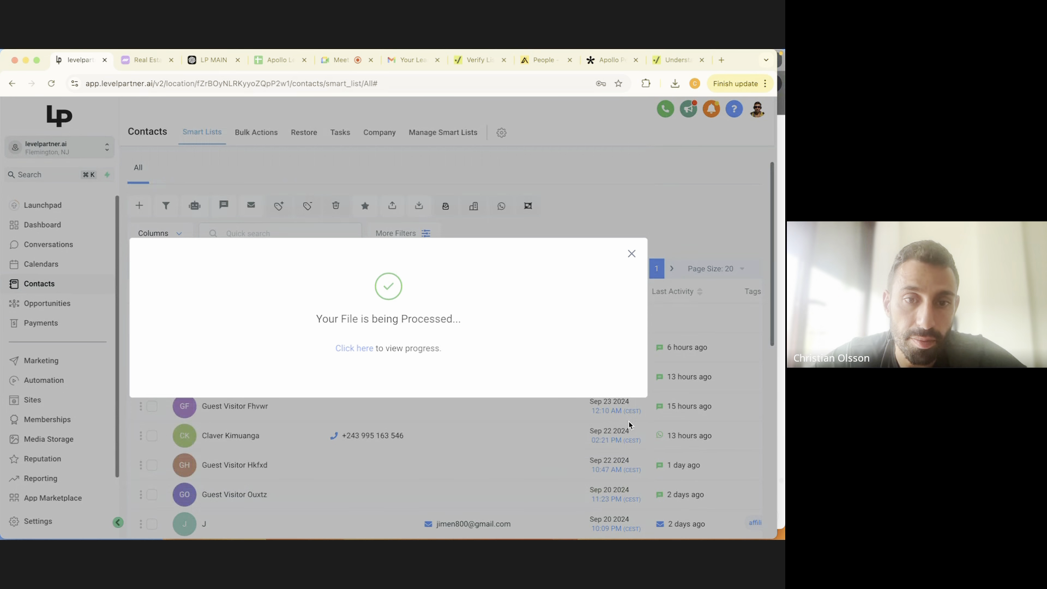
{"action": "left_click", "coordinate": [632, 253]}
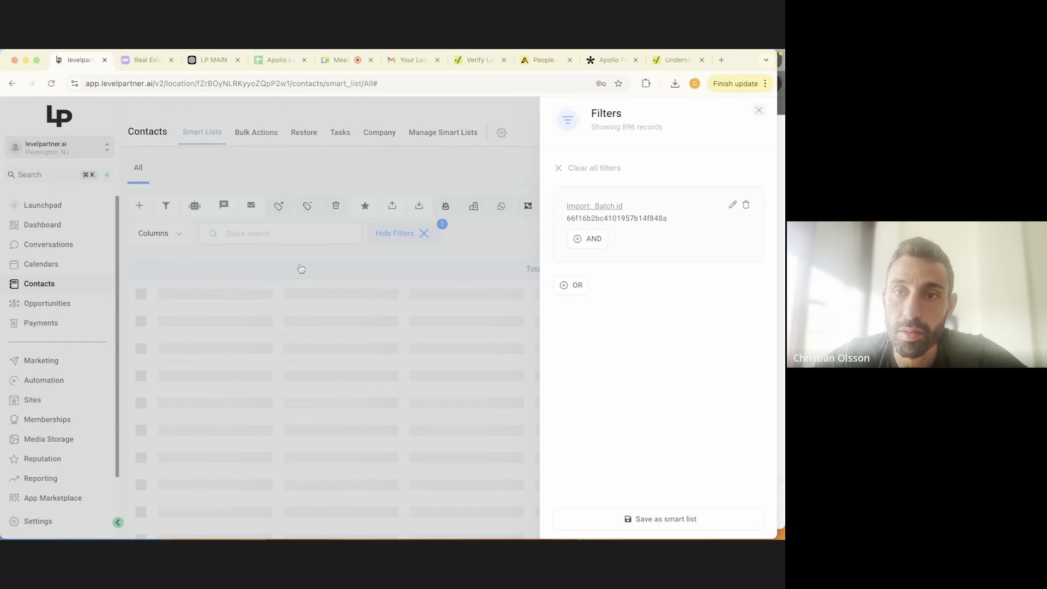
{"action": "left_click", "coordinate": [759, 111]}
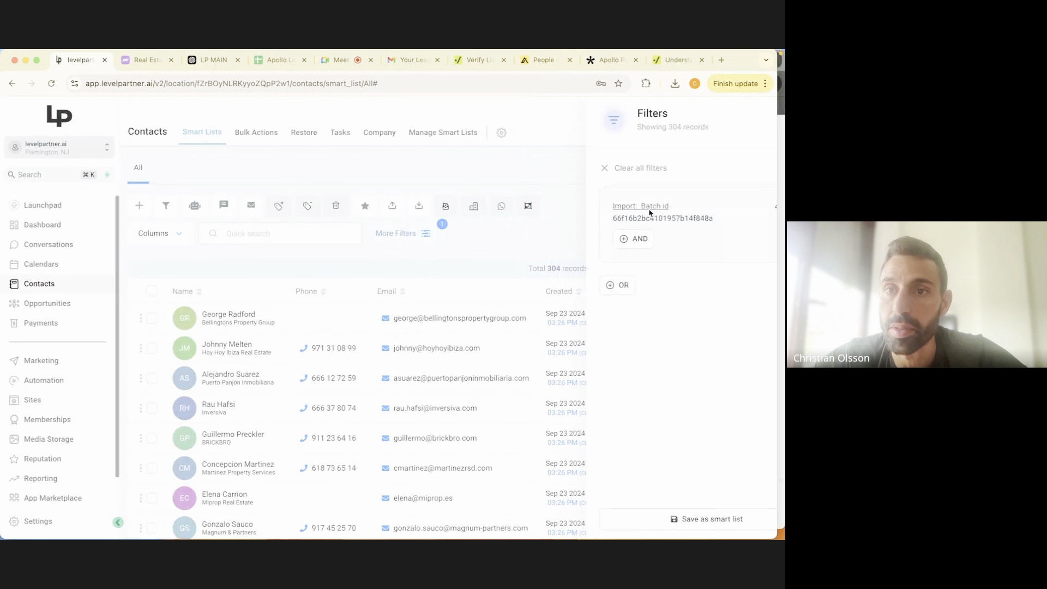
Step: Open the Recipe - Email Drip Sequence Marbella Real Estate workflow from the Promos folder of the automation workflows
{"action": "left_click", "coordinate": [49, 380]}
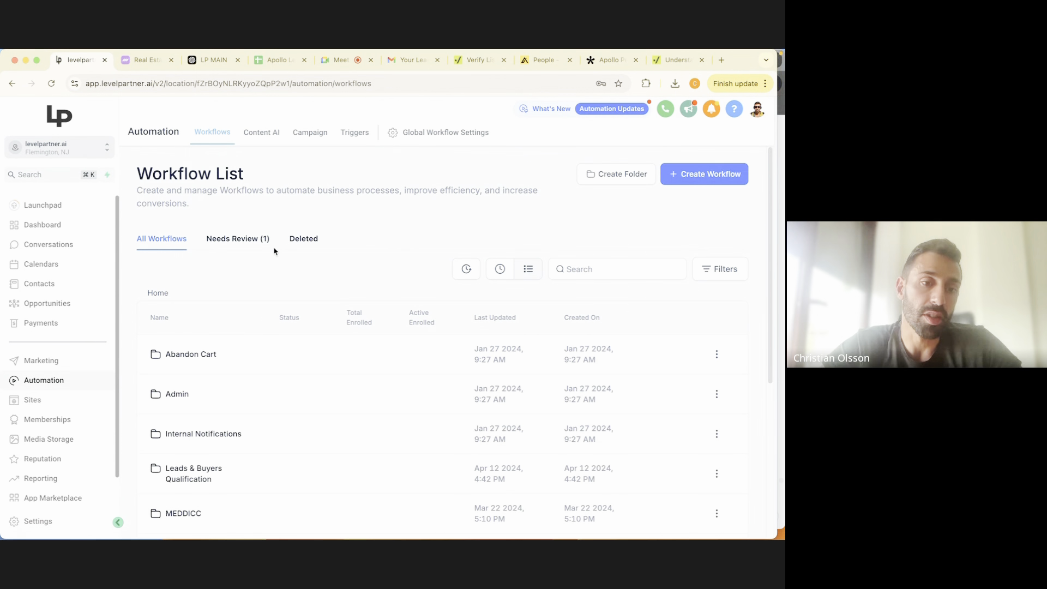
{"action": "scroll", "coordinate": [261, 265], "scroll_direction": "down", "scroll_amount": 3}
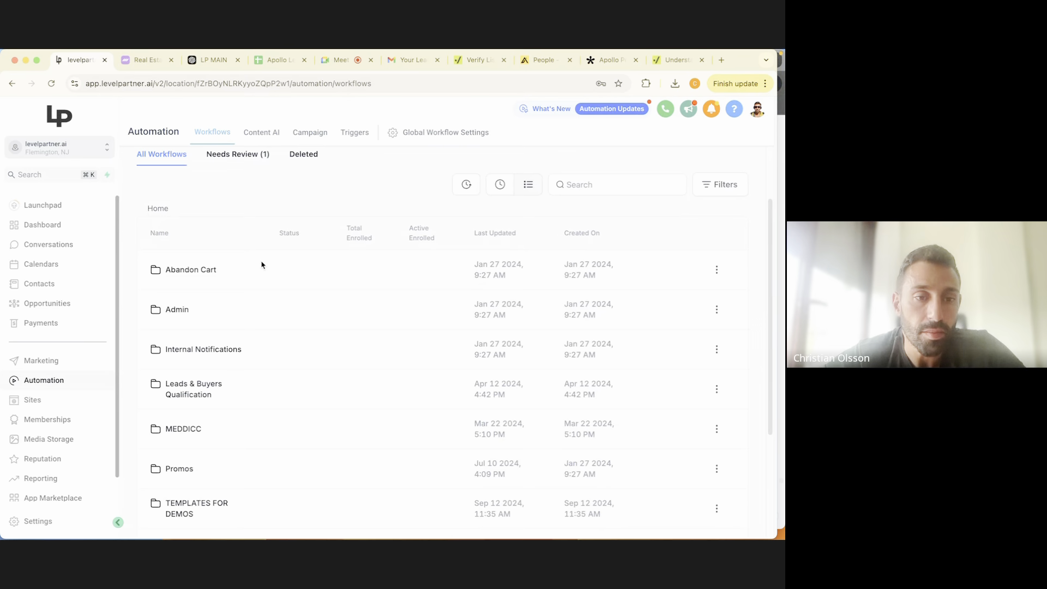
{"action": "scroll", "coordinate": [261, 265], "scroll_direction": "down", "scroll_amount": 1}
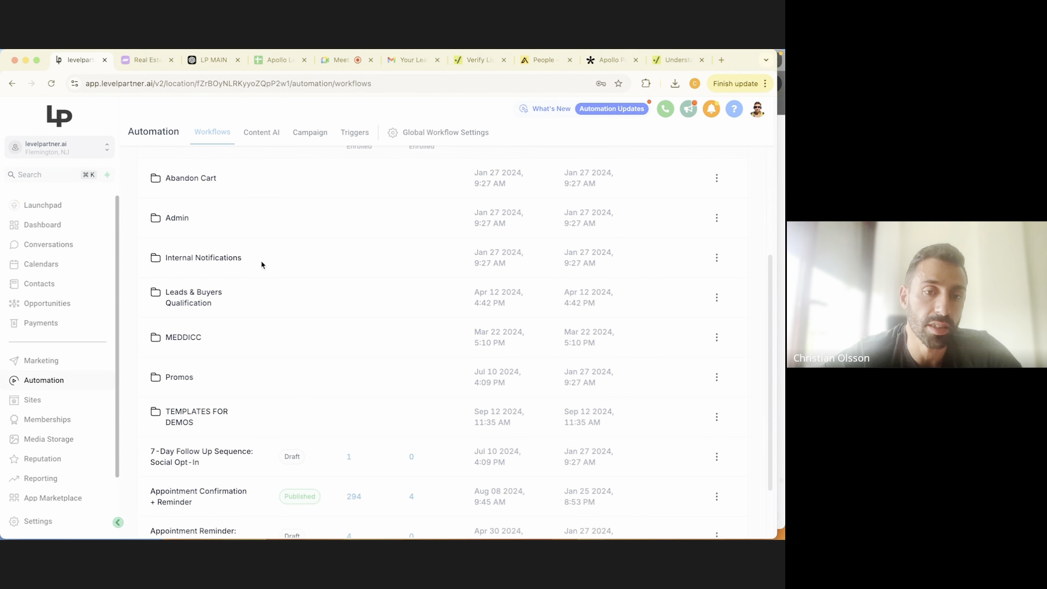
{"action": "scroll", "coordinate": [262, 265], "scroll_direction": "down", "scroll_amount": 2}
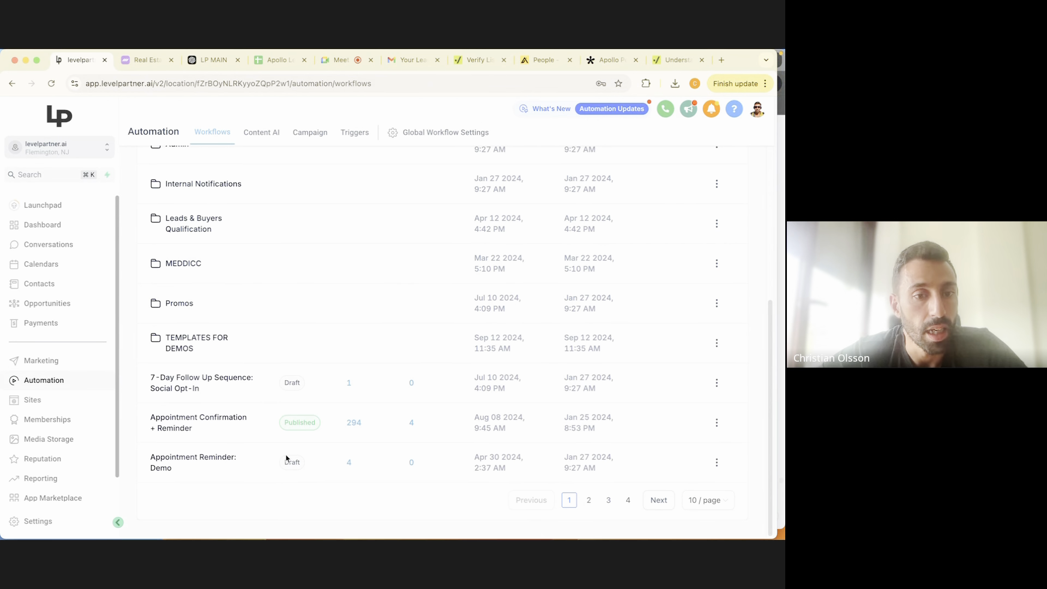
{"action": "left_click", "coordinate": [173, 303]}
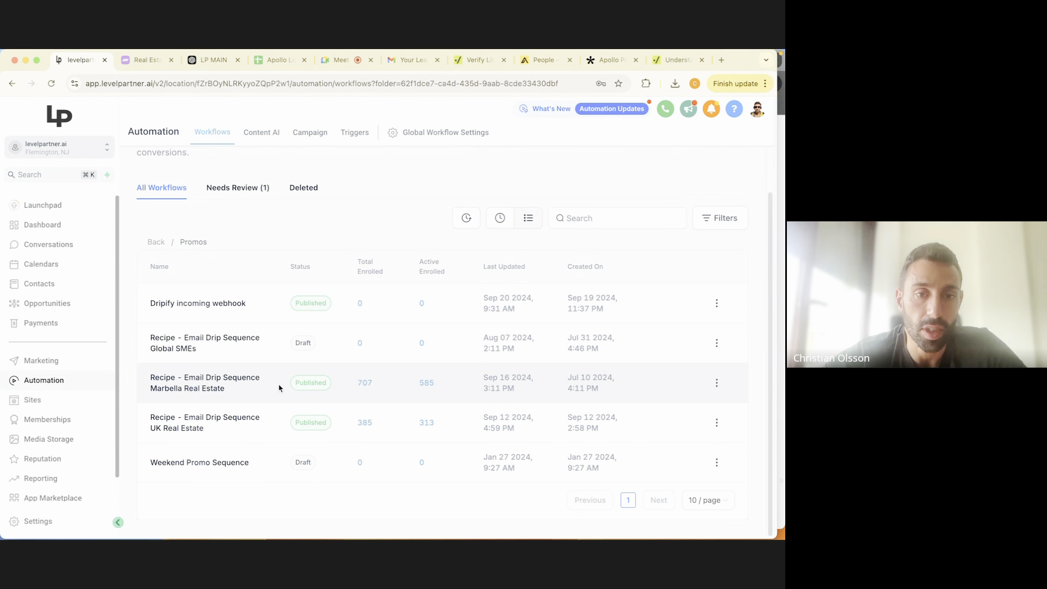
{"action": "left_click", "coordinate": [200, 388]}
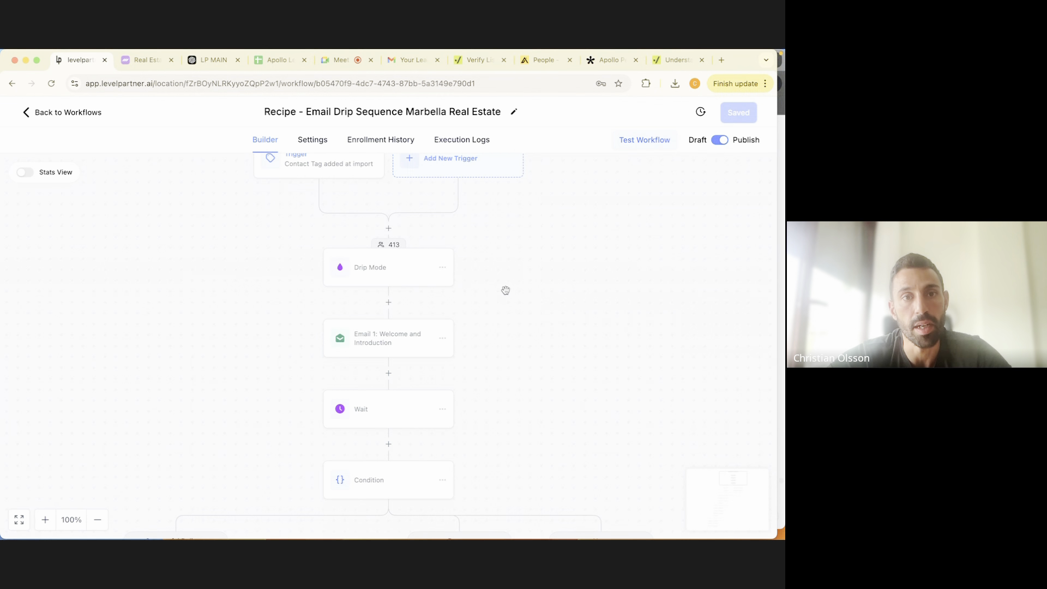
Step: Examine the drip sequence's flow from its trigger and Drip Mode through the email, wait, SMS and email-opened branches
{"action": "scroll", "coordinate": [505, 290], "scroll_direction": "up", "scroll_amount": 2}
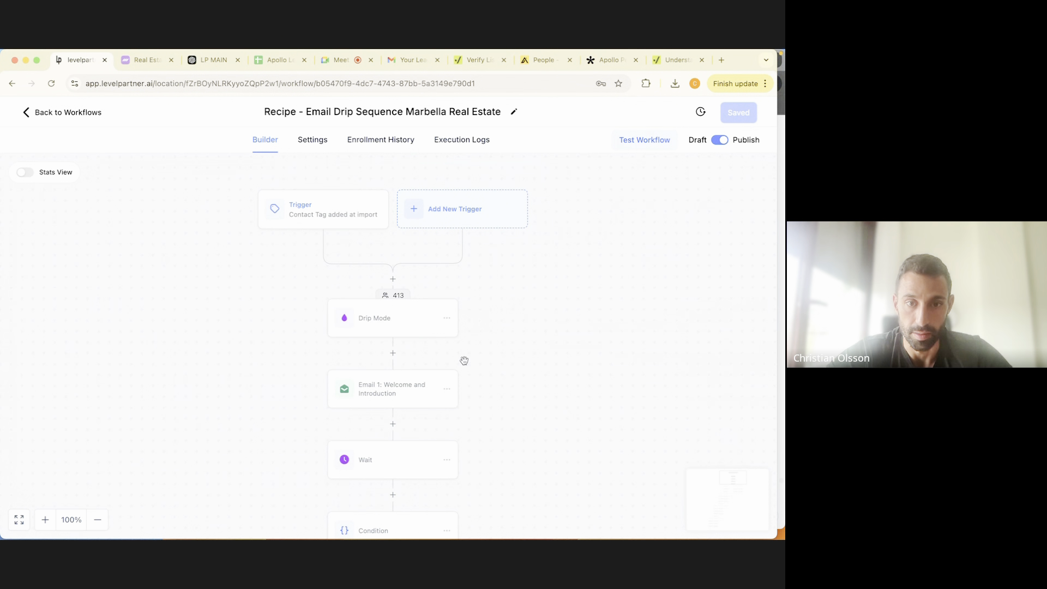
{"action": "scroll", "coordinate": [446, 318], "scroll_direction": "down", "scroll_amount": 2}
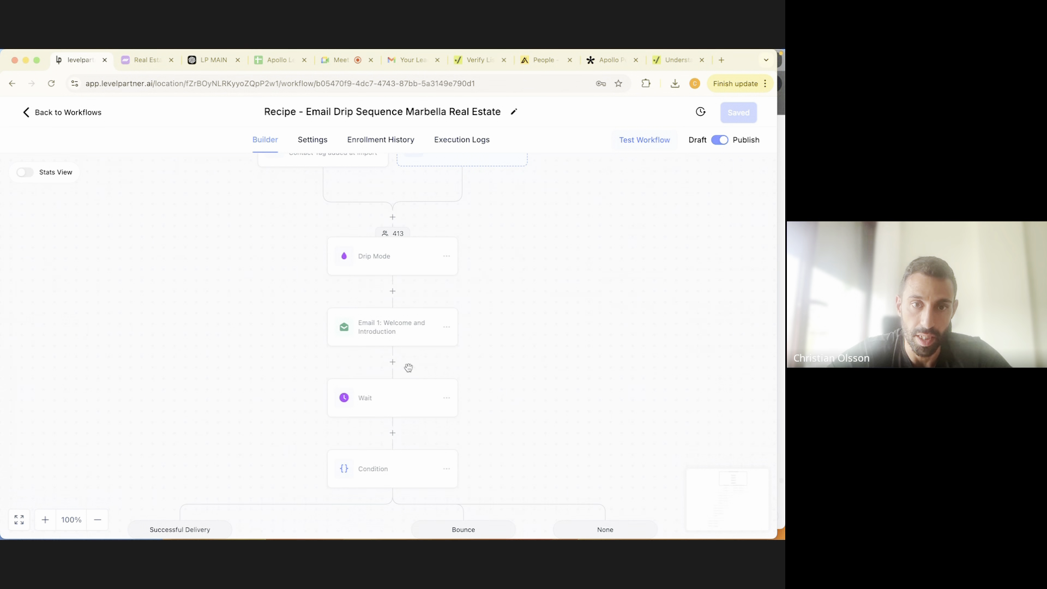
{"action": "scroll", "coordinate": [425, 321], "scroll_direction": "down", "scroll_amount": 3}
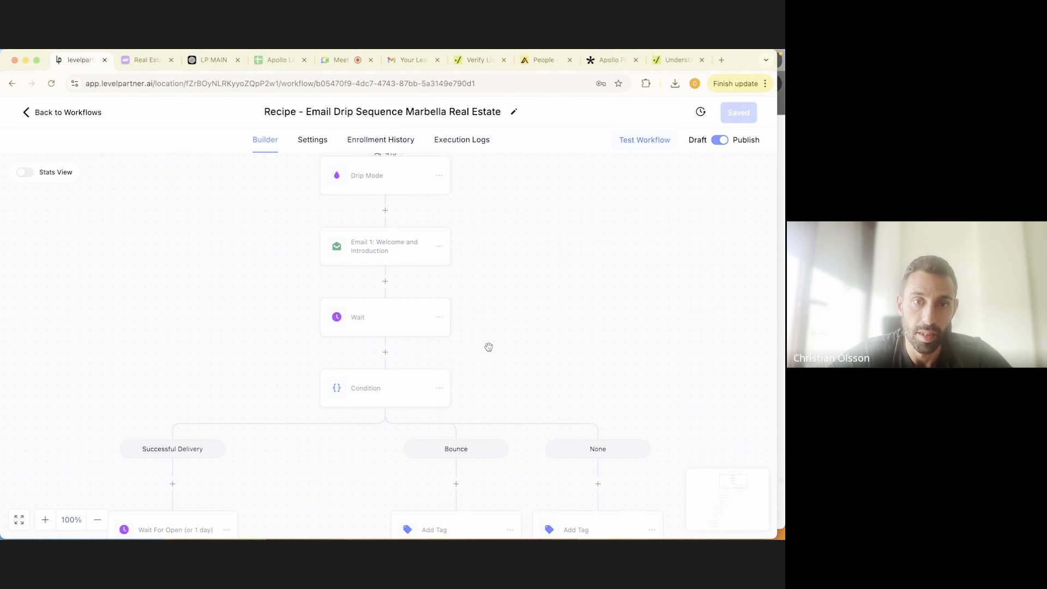
{"action": "scroll", "coordinate": [437, 397], "scroll_direction": "left", "scroll_amount": 3}
{"action": "scroll", "coordinate": [436, 398], "scroll_direction": "down", "scroll_amount": 10}
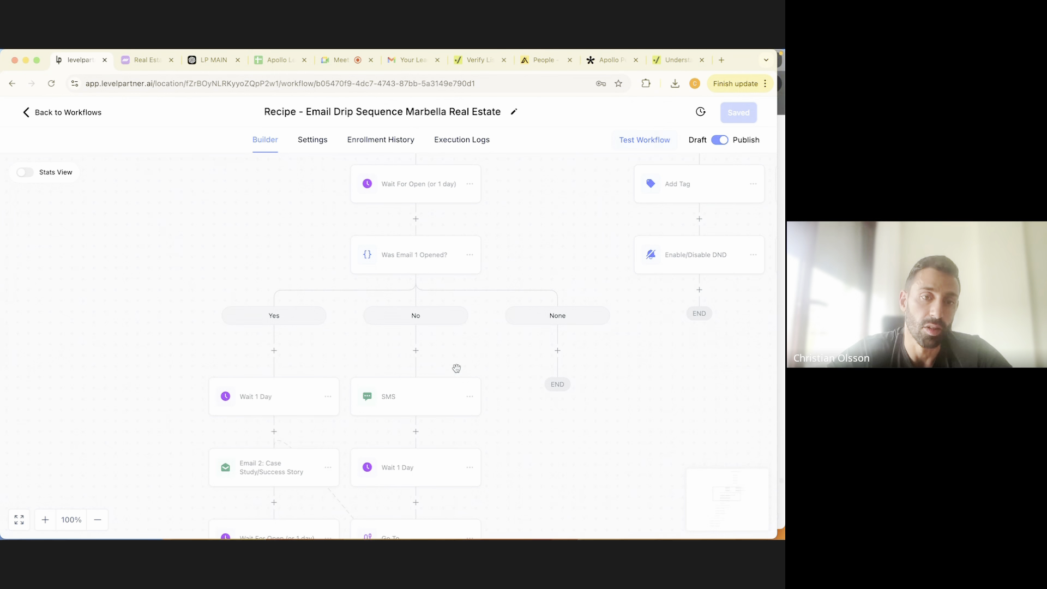
{"action": "scroll", "coordinate": [457, 368], "scroll_direction": "down", "scroll_amount": 5}
{"action": "scroll", "coordinate": [457, 368], "scroll_direction": "down", "scroll_amount": 9}
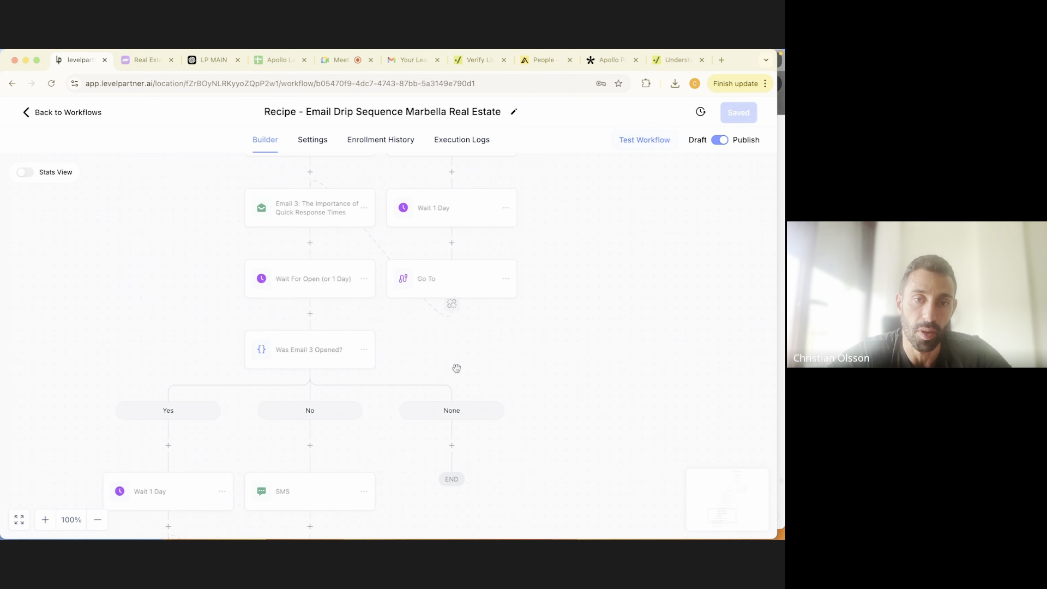
{"action": "scroll", "coordinate": [456, 368], "scroll_direction": "down", "scroll_amount": 3}
{"action": "scroll", "coordinate": [457, 368], "scroll_direction": "left", "scroll_amount": 3}
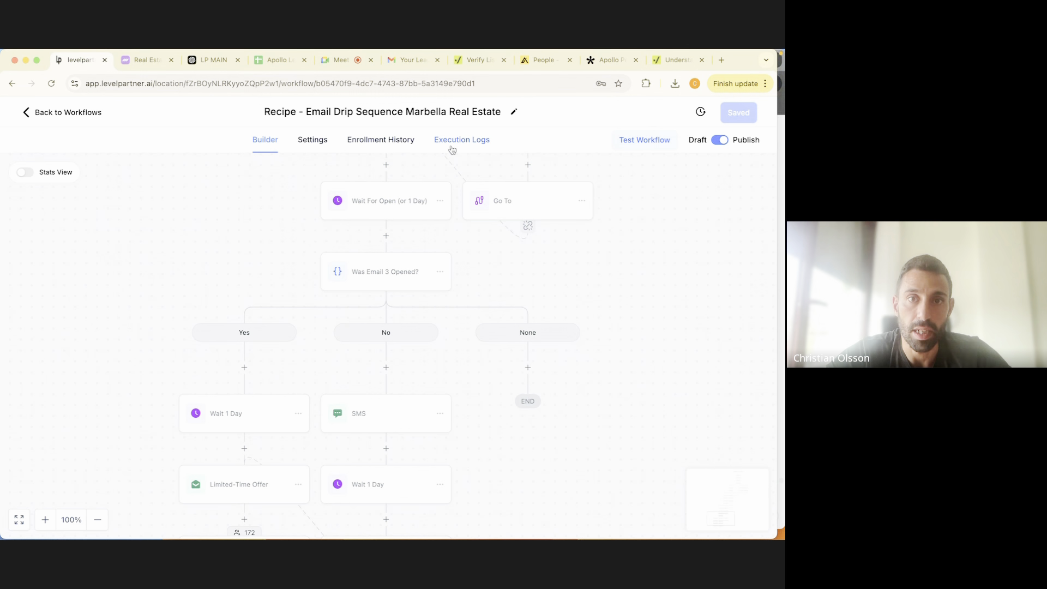
Step: View the workflow's enrollment history and return to the Google Meet call
{"action": "left_click", "coordinate": [374, 140]}
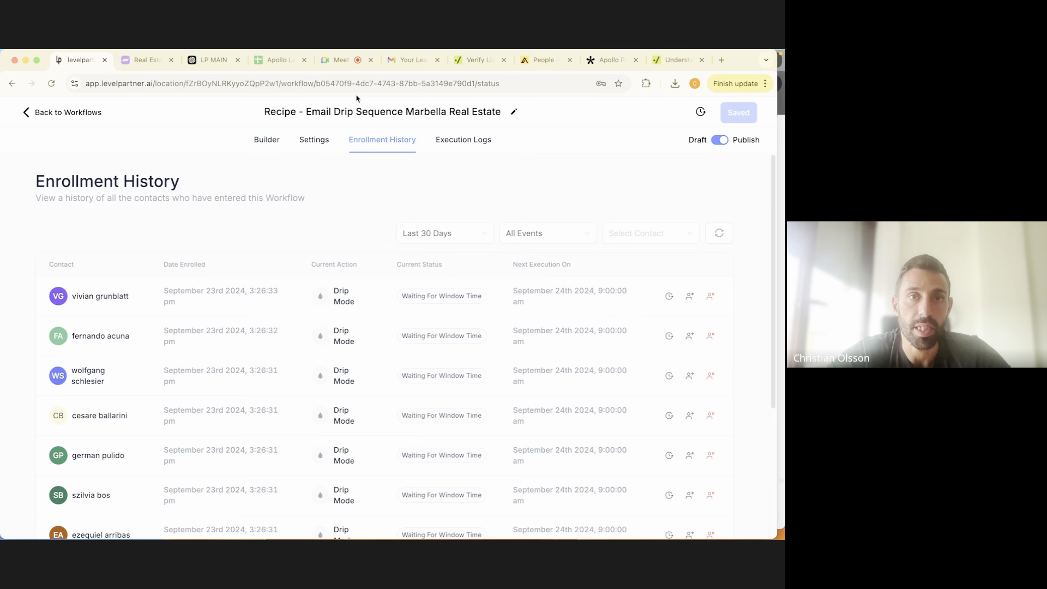
{"action": "left_click", "coordinate": [345, 61]}
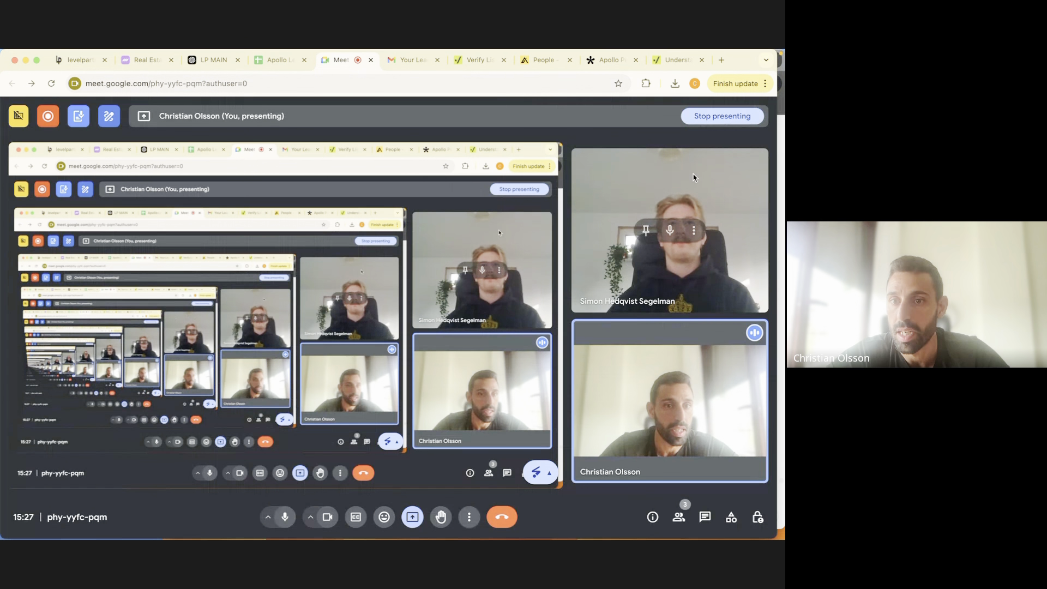